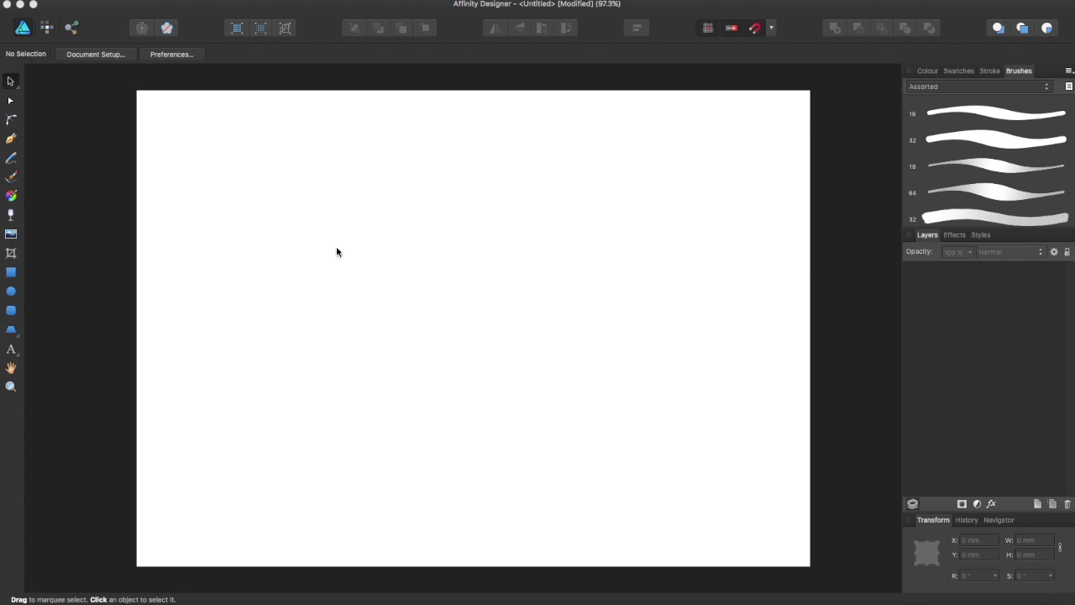
Draw a practice pen curve across the top, then undo and delete it.
click(15, 139)
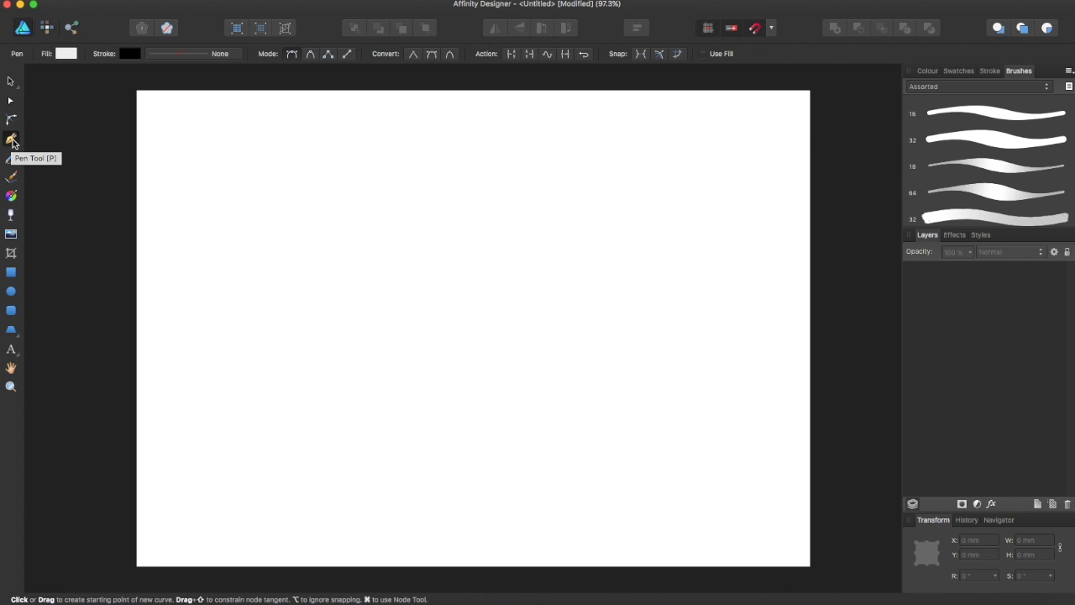
click(12, 82)
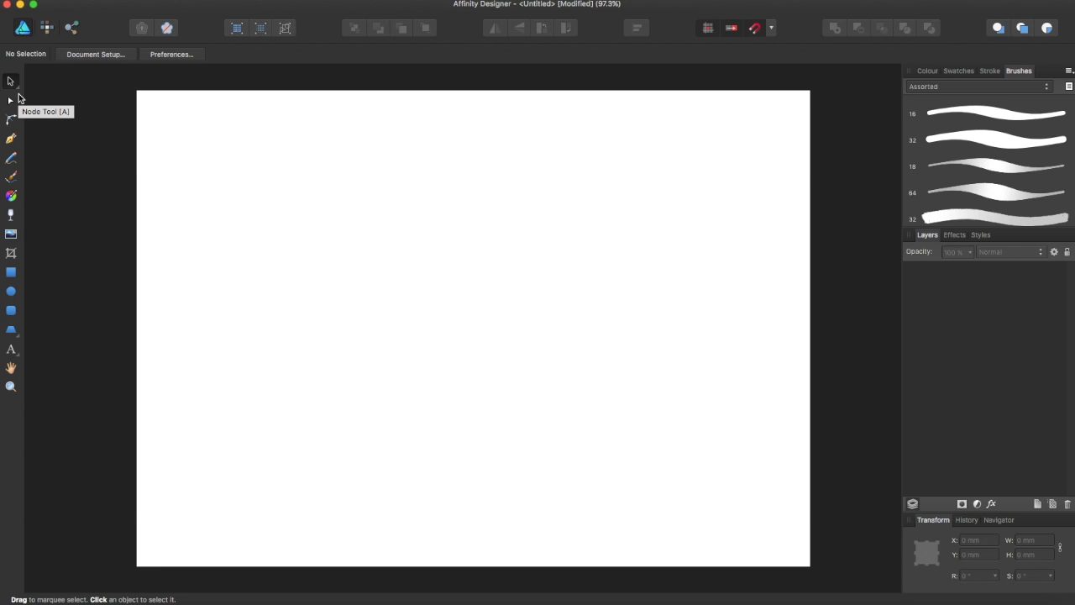
key(p)
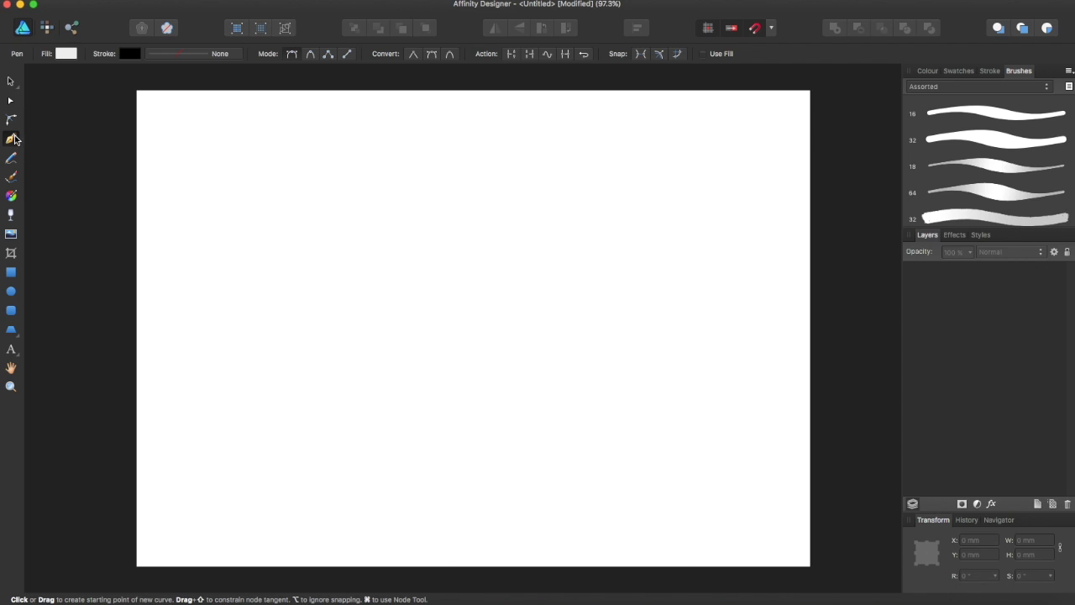
mouse_move(207, 167)
mouse_down()
mouse_move(296, 182)
mouse_move(427, 255)
mouse_move(472, 189)
mouse_up()
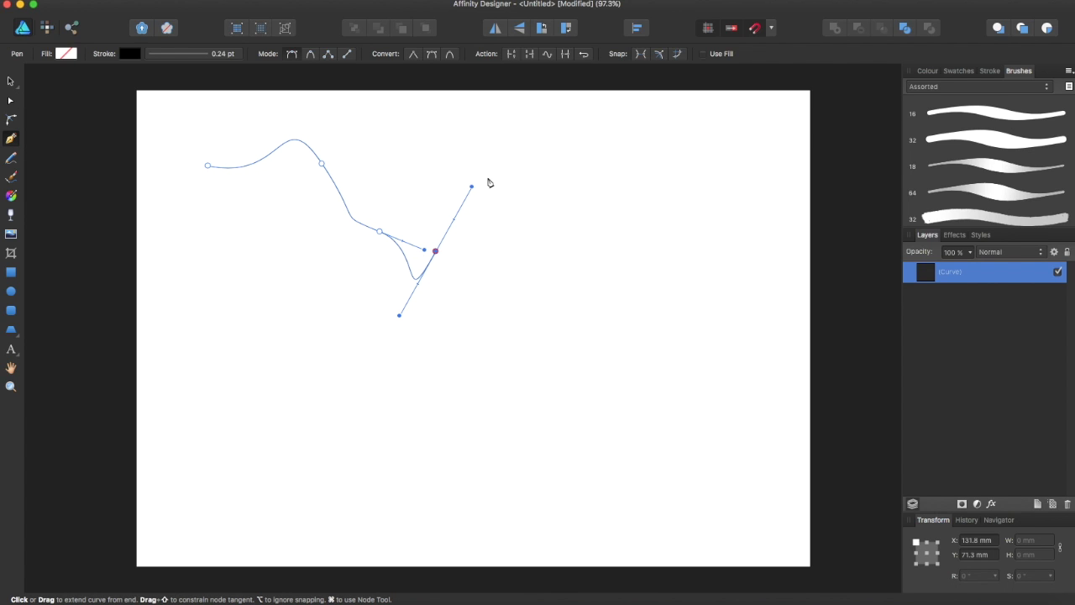
key(super+z)
key(Delete)
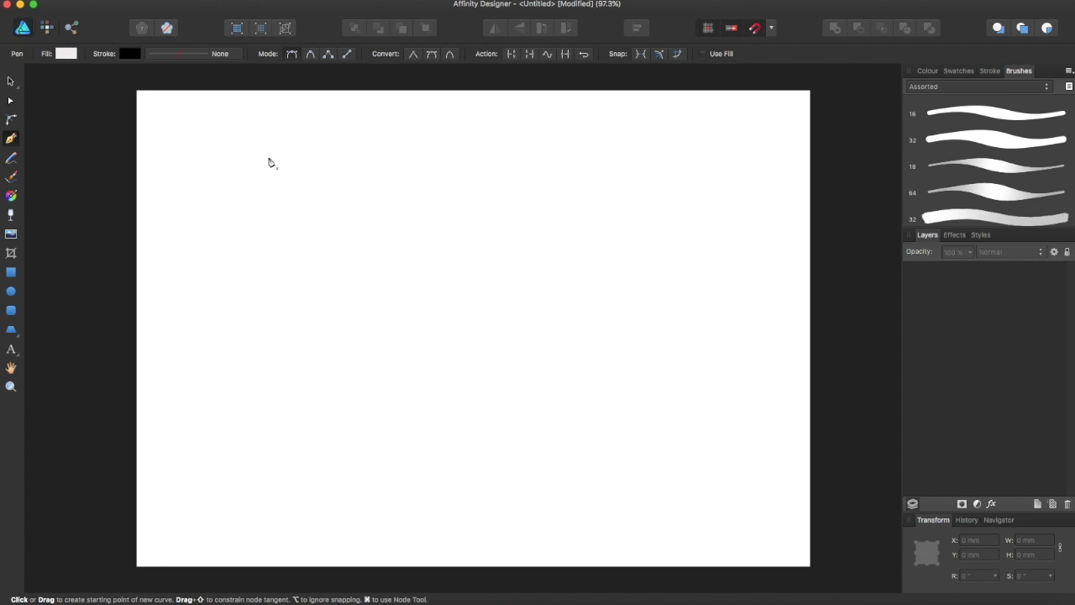
Draw a wavy open curve of smooth, handle-bearing nodes across the upper left.
drag(219, 228, 261, 202)
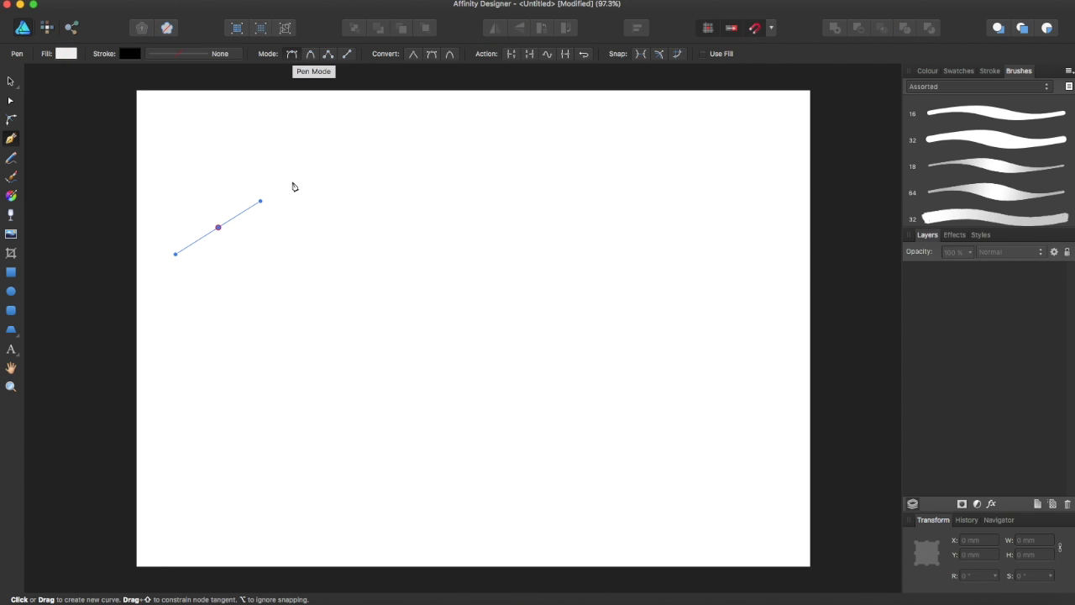
drag(273, 196, 339, 218)
drag(410, 206, 583, 183)
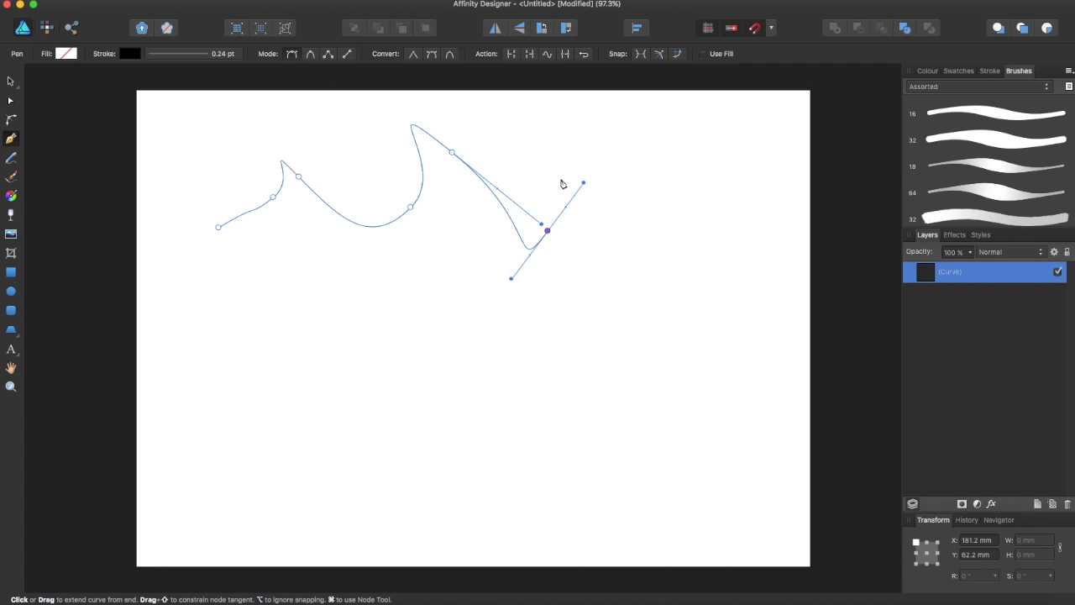
click(311, 55)
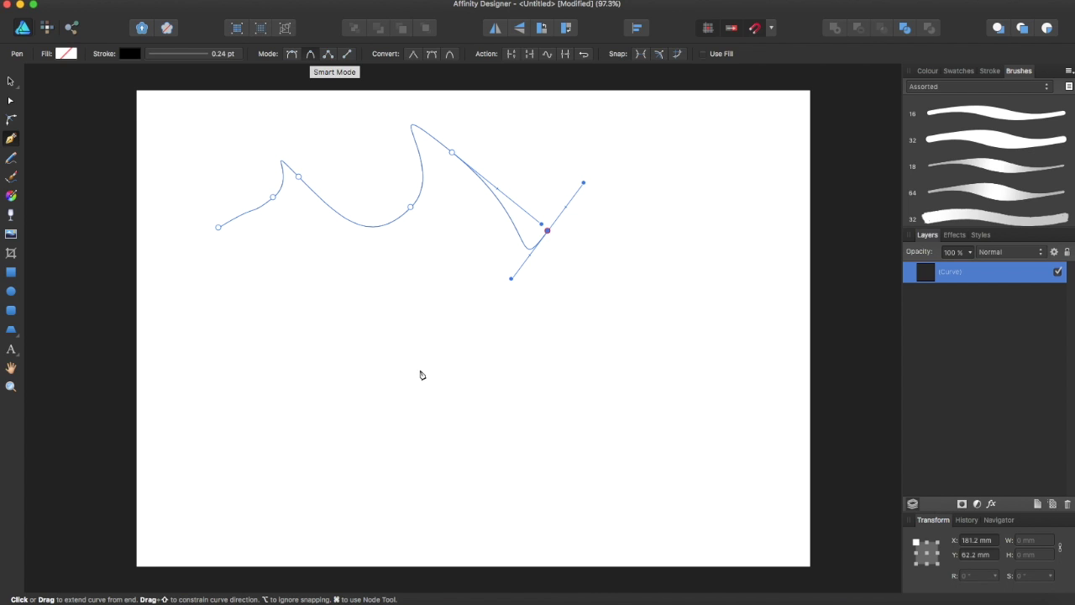
Add nine smoothed nodes that loop the curve below the wave and spiral into the centre.
click(347, 392)
click(321, 292)
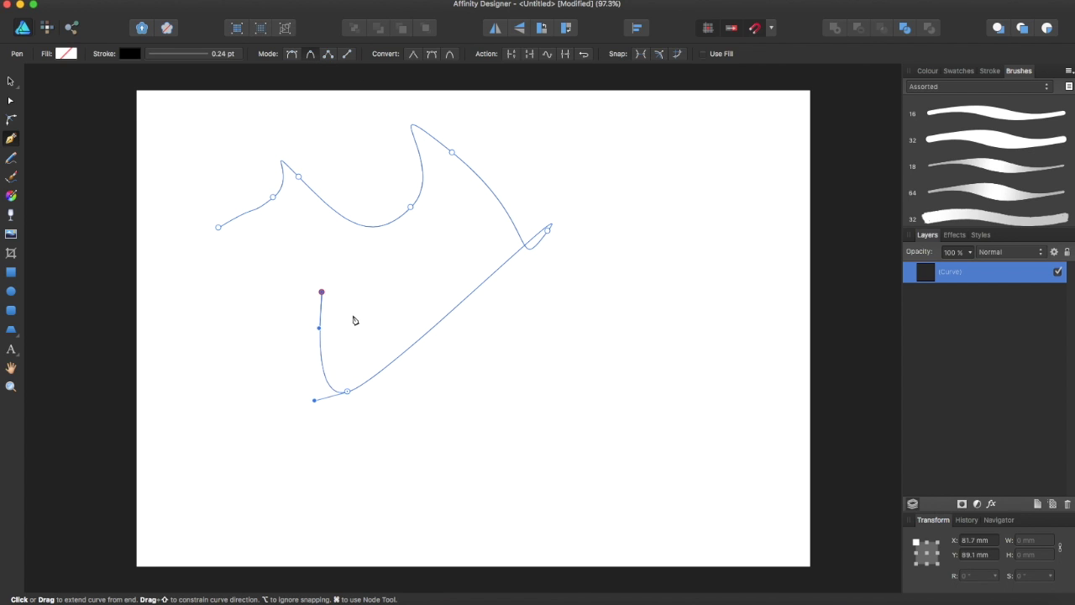
click(376, 252)
click(458, 236)
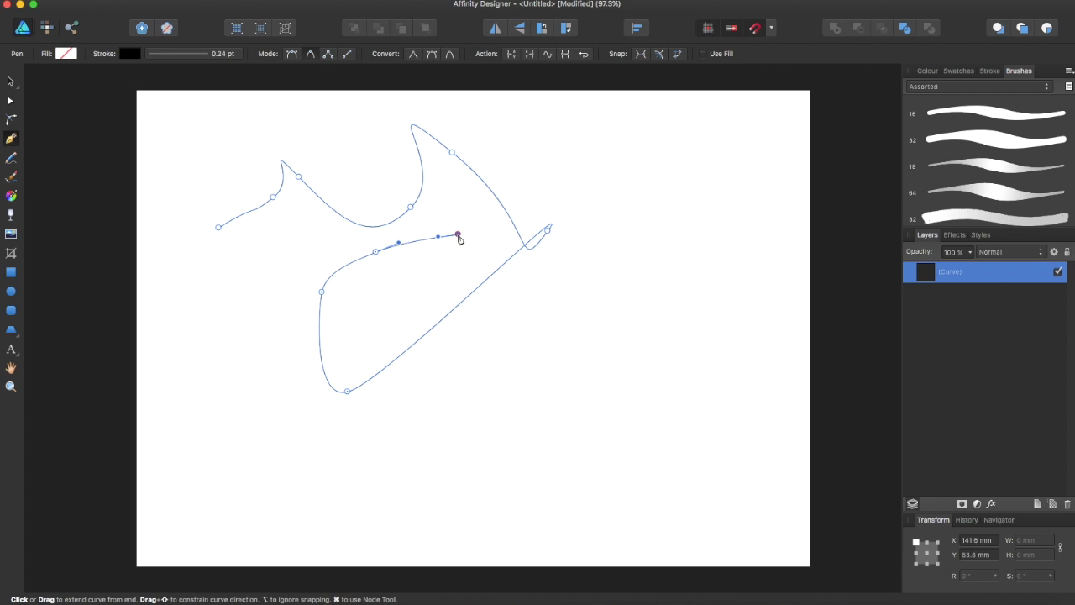
click(456, 285)
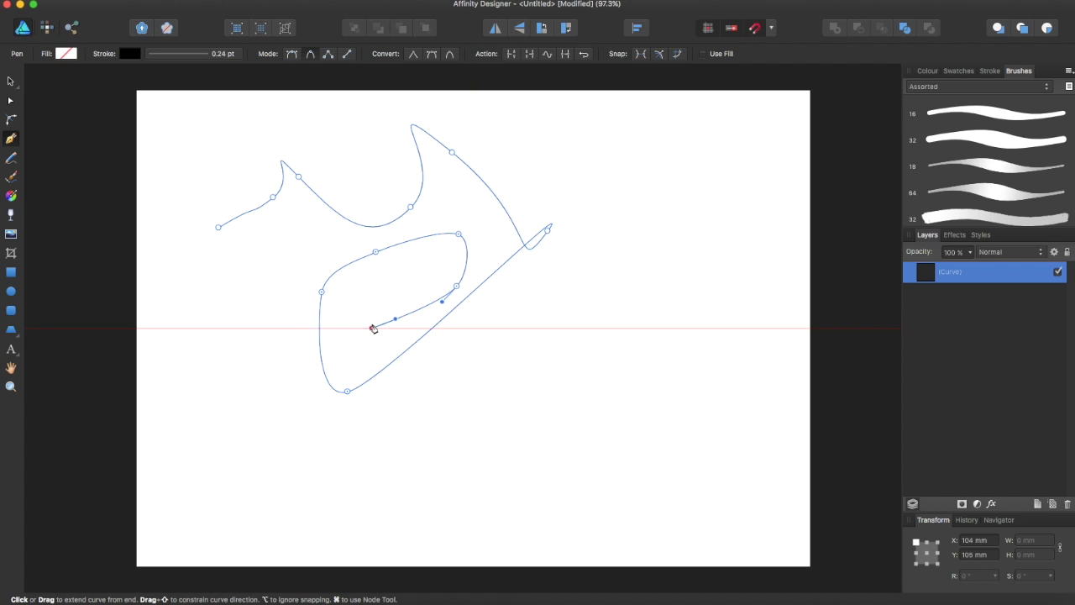
click(373, 328)
click(390, 266)
click(436, 268)
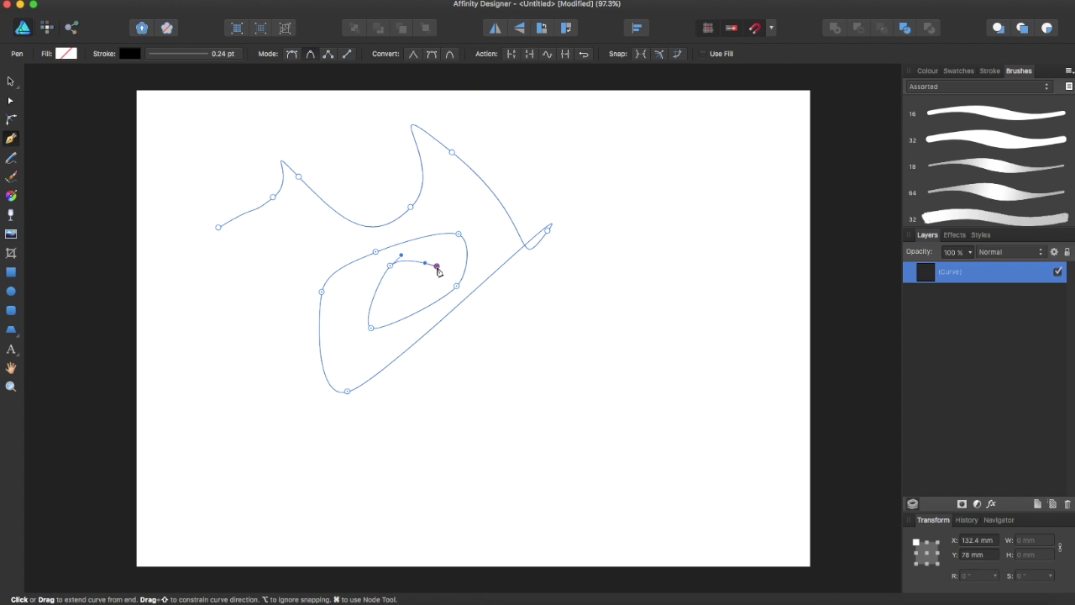
click(397, 291)
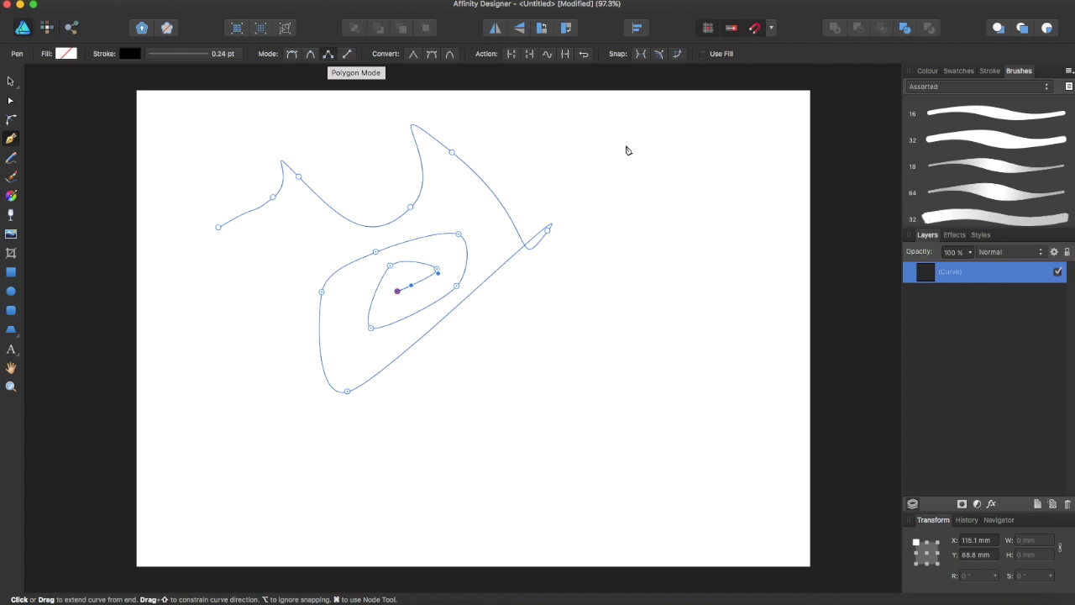
Click out a closed five-cornered straight-edged shape, then delete it.
click(622, 201)
click(653, 266)
click(646, 328)
click(563, 328)
click(568, 296)
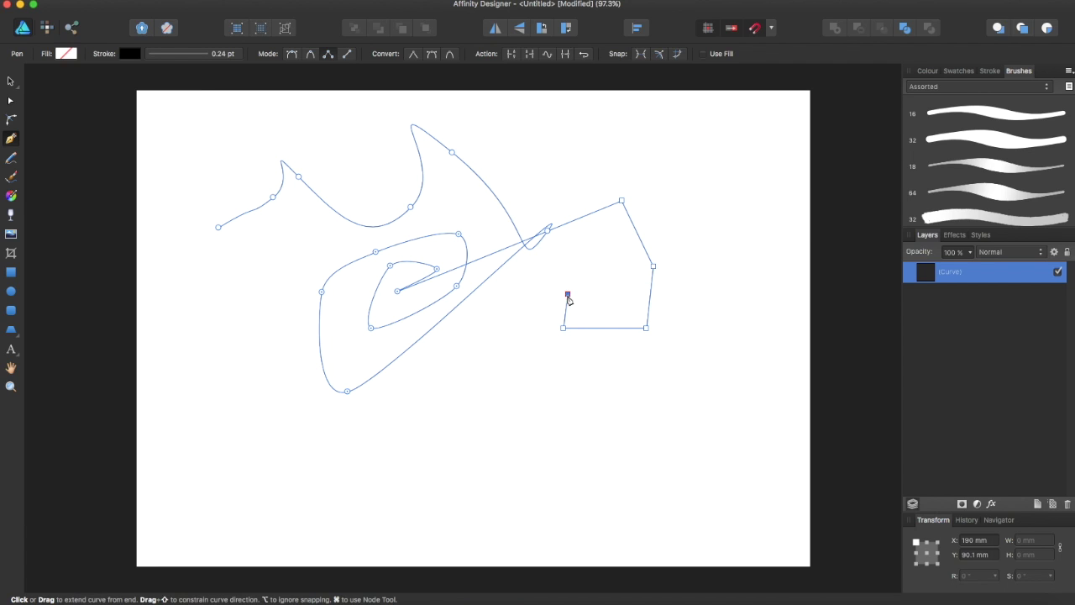
click(622, 202)
key(Delete)
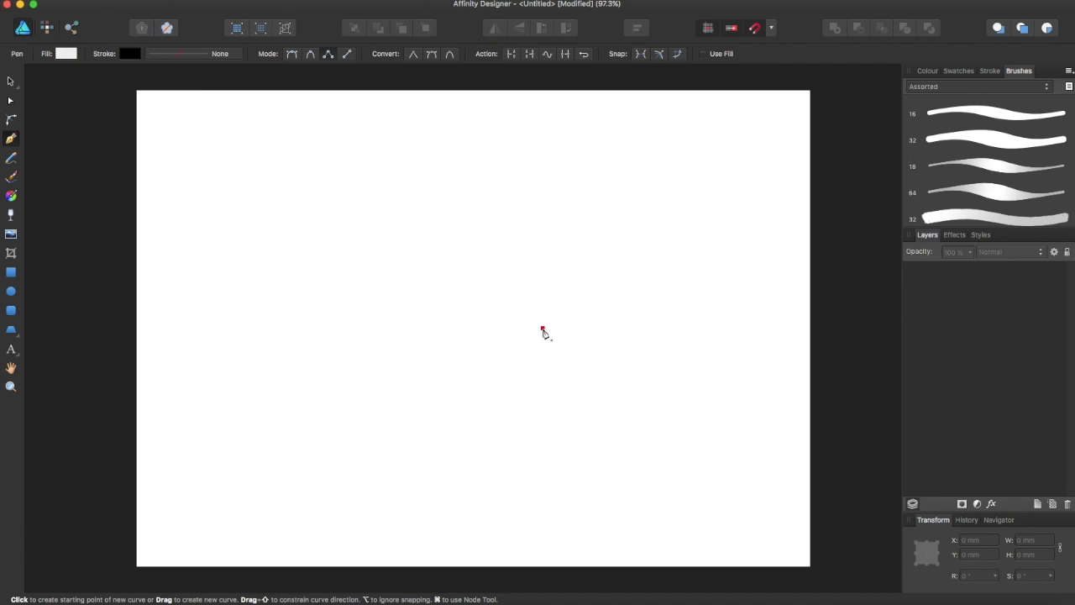
Draw several separate straight line segments in Line mode, removing the last stray one.
click(347, 53)
click(263, 236)
click(334, 240)
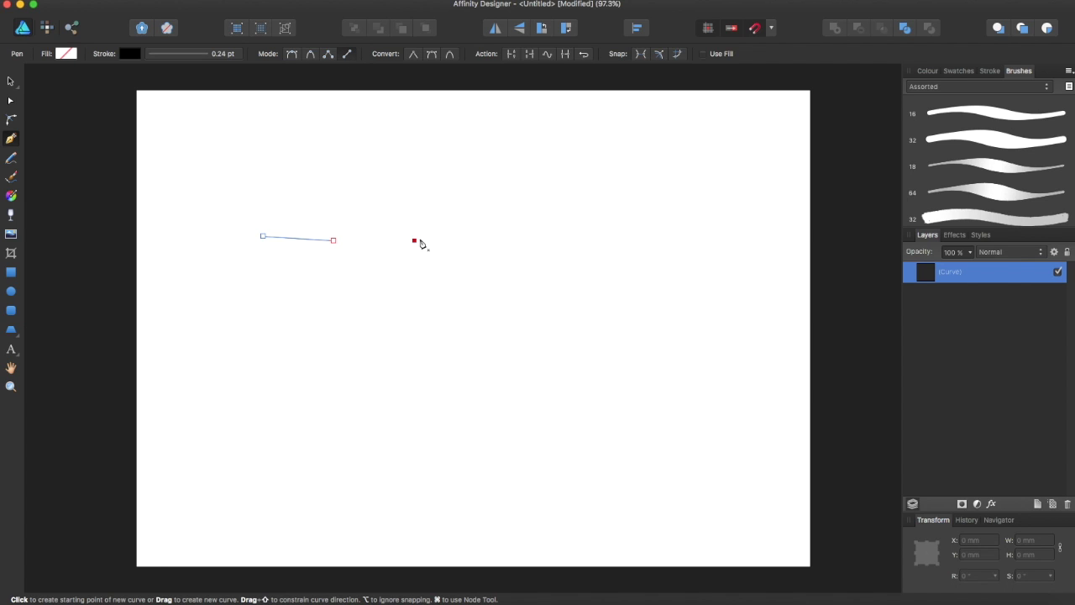
drag(423, 235, 441, 197)
drag(457, 197, 493, 316)
mouse_move(483, 334)
mouse_down()
mouse_move(377, 352)
mouse_move(290, 334)
mouse_up()
drag(298, 281, 348, 223)
mouse_move(368, 222)
mouse_down()
mouse_move(399, 179)
mouse_move(496, 252)
mouse_up()
key(Delete)
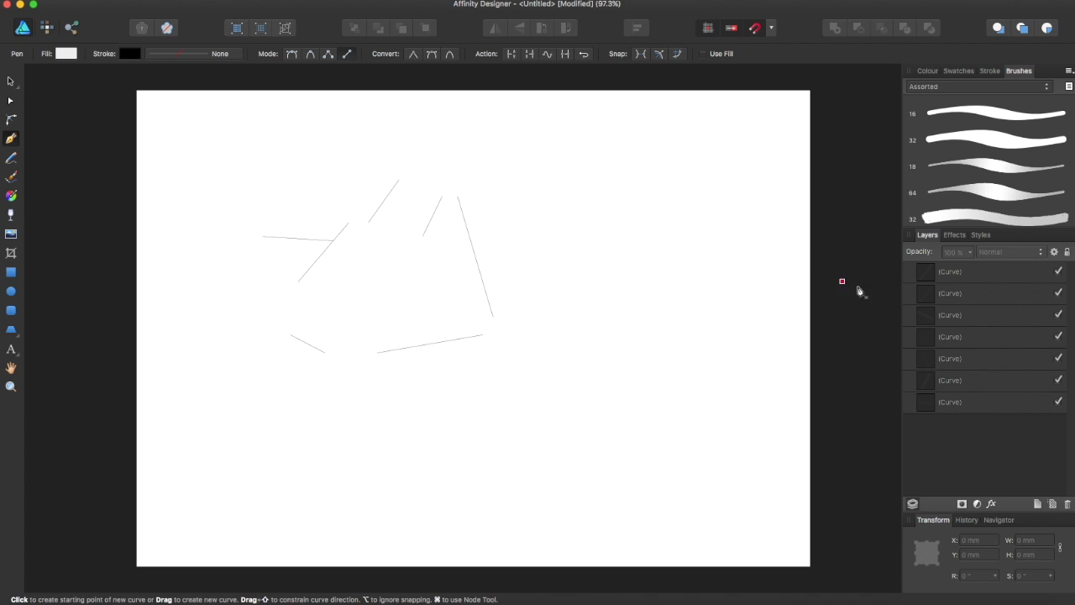
Select the remaining line layers in batches and delete them all.
click(956, 321)
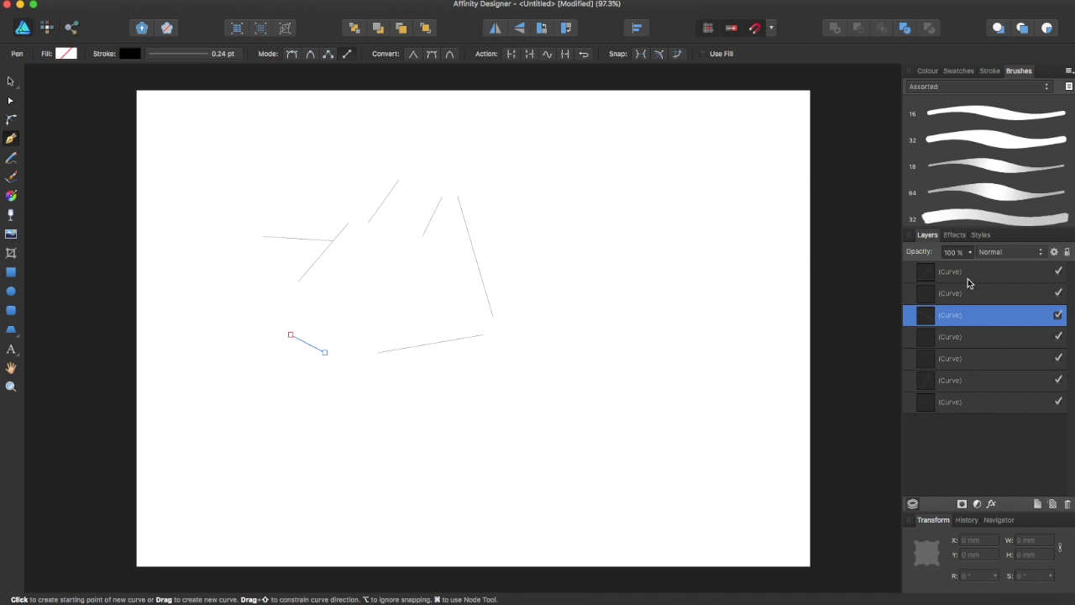
shift+click(968, 279)
shift+click(962, 404)
key(Delete)
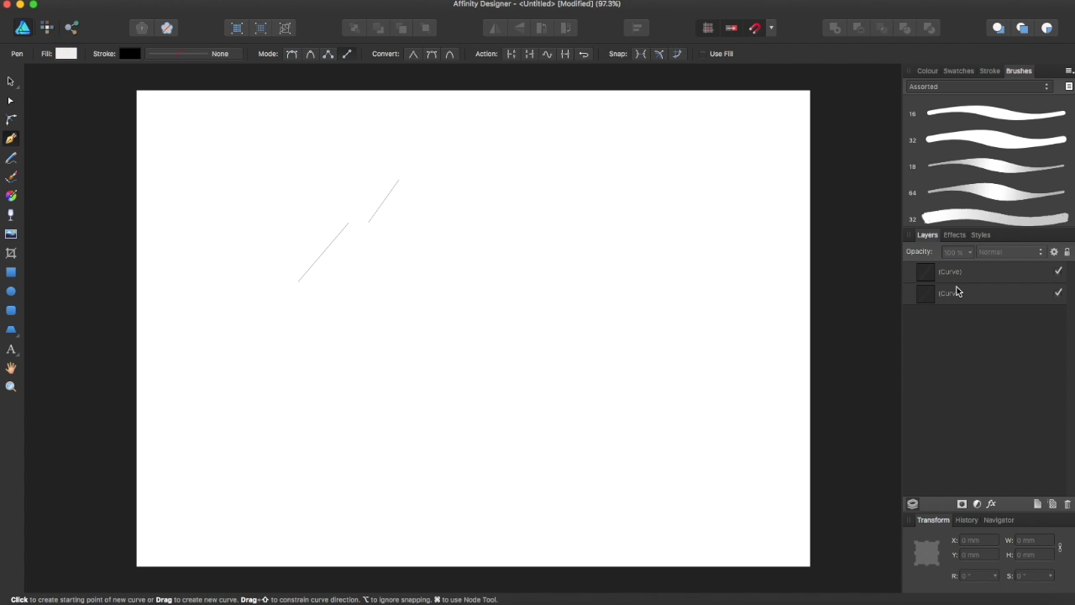
click(959, 275)
click(958, 294)
key(Delete)
click(956, 275)
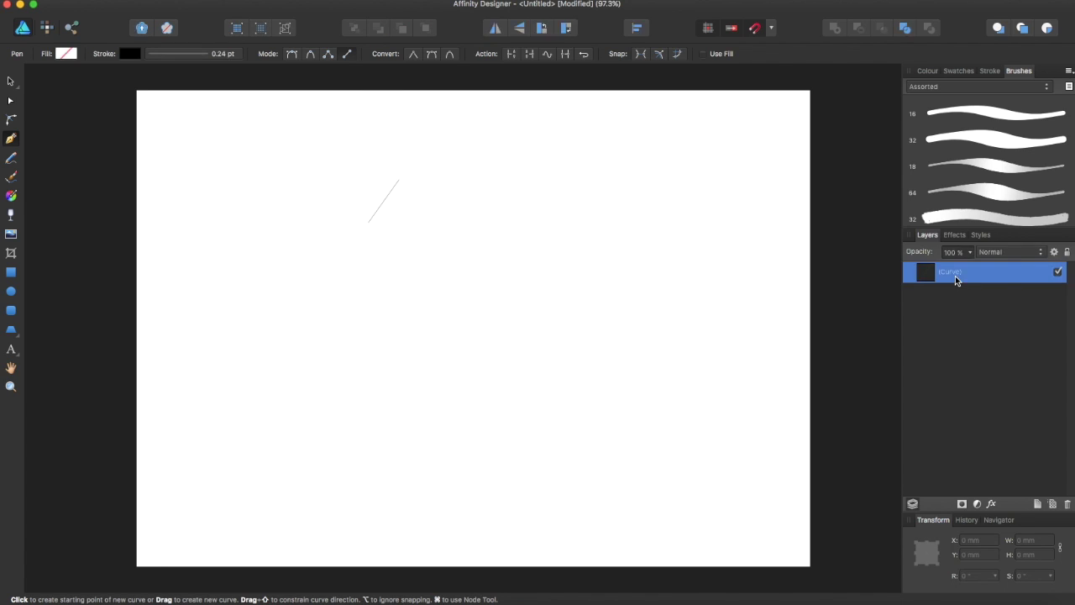
key(Delete)
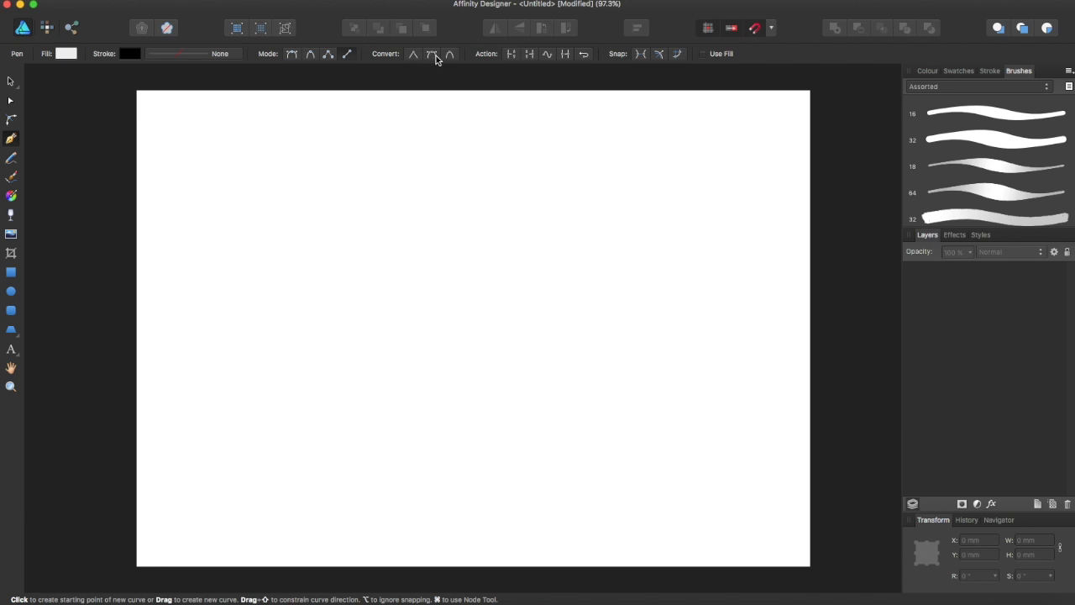
Draw a diagonal straight line, undoing a second short line.
click(388, 143)
click(320, 247)
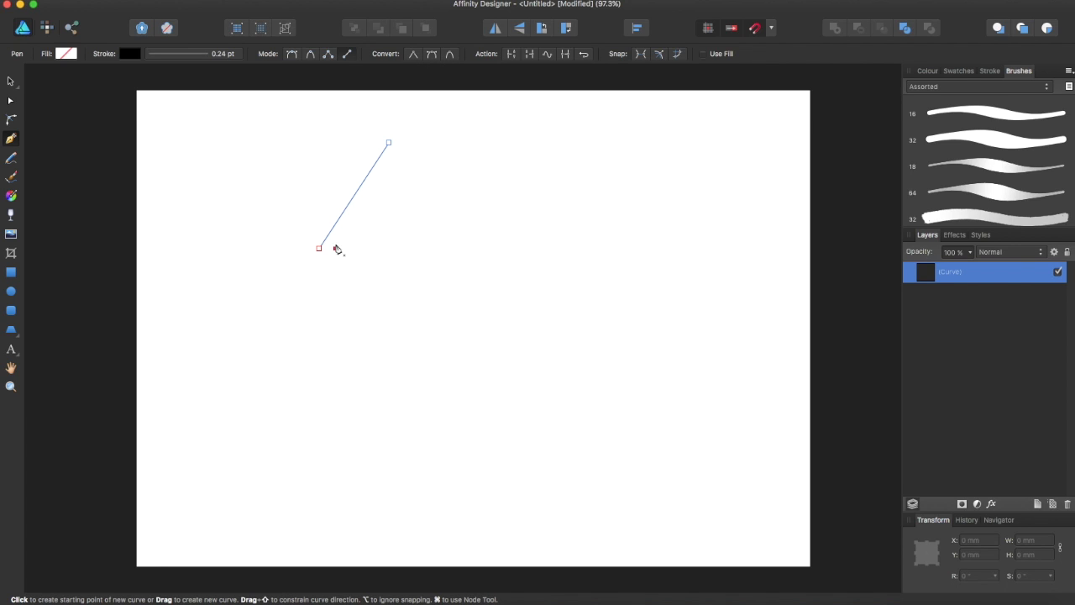
click(410, 179)
click(462, 225)
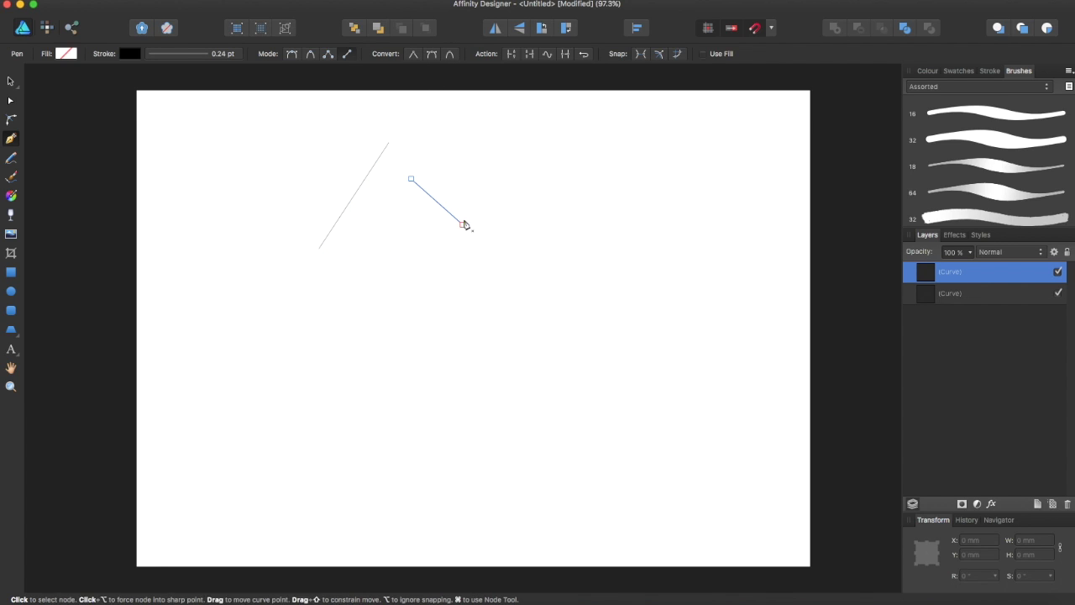
key(super+z)
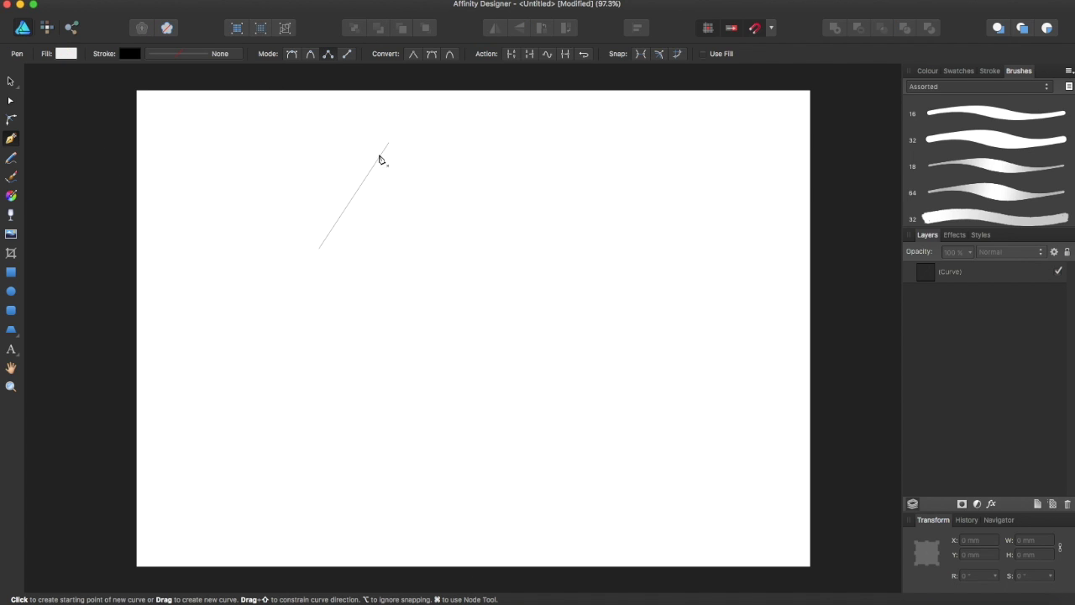
Click out a closed five-sided straight-edged shape to the right of the line.
click(440, 195)
click(497, 210)
click(464, 306)
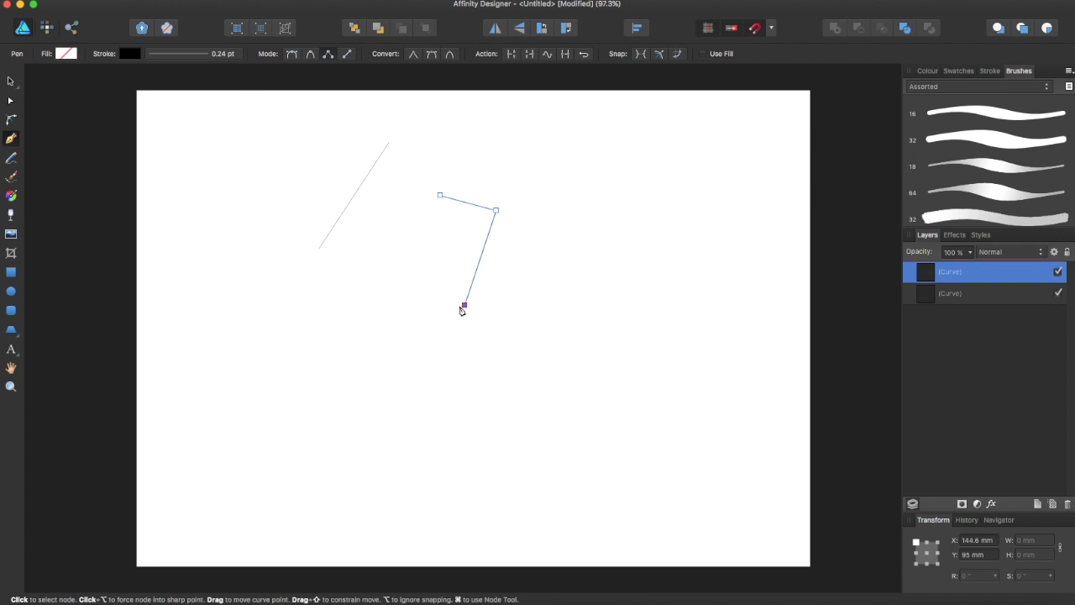
click(370, 300)
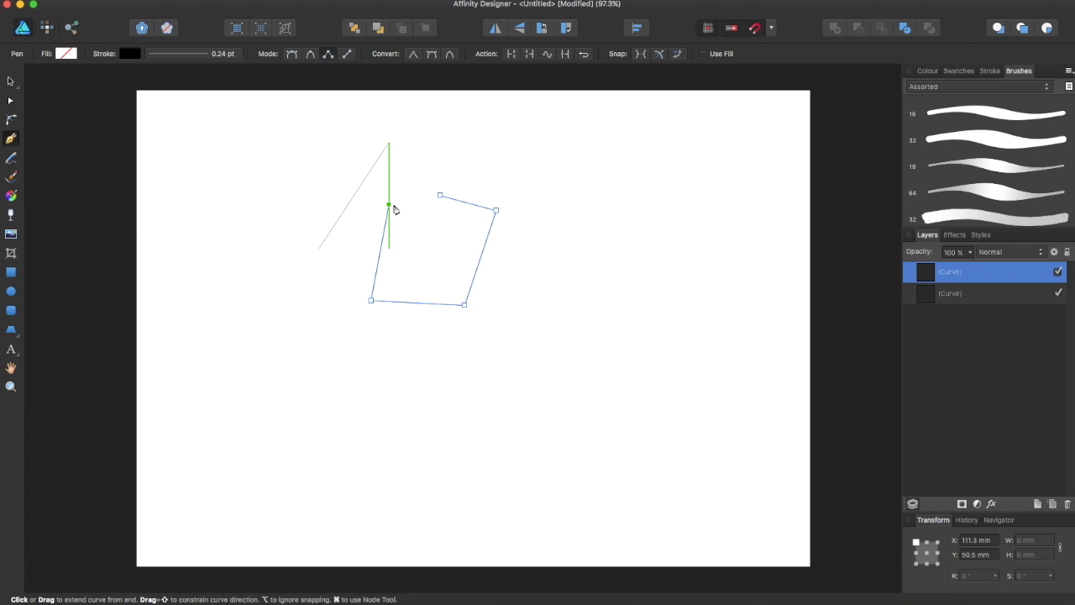
click(392, 206)
click(530, 54)
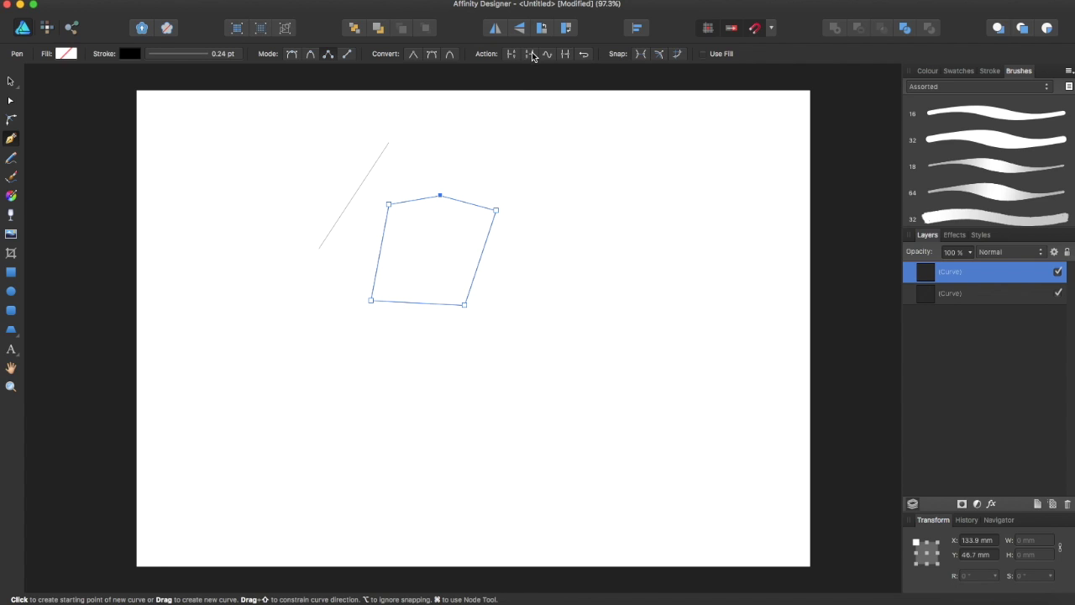
key(Escape)
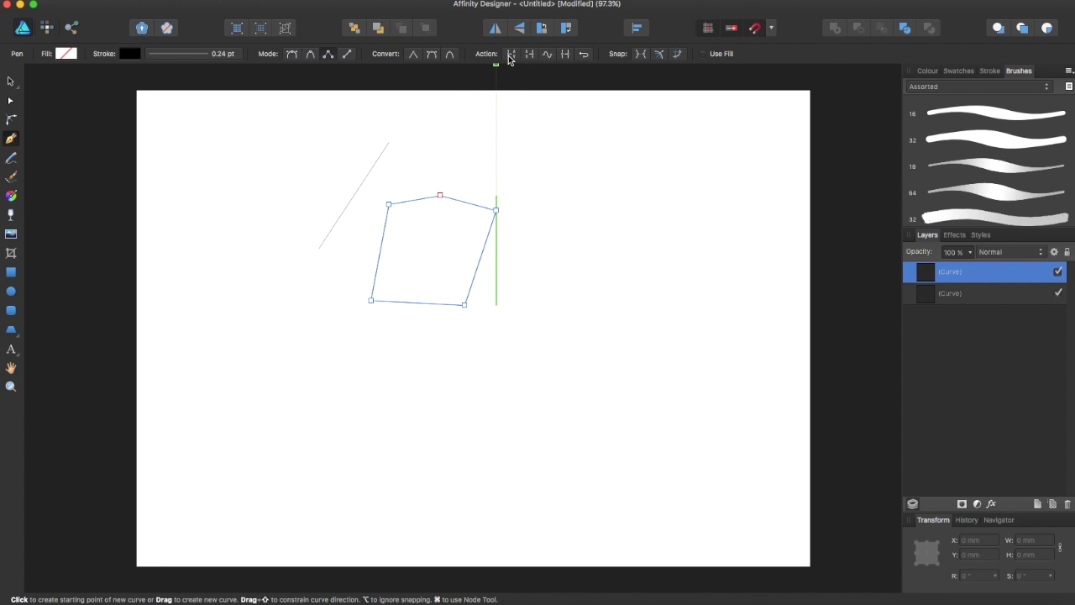
Drag the shape's corner nodes with the Node Tool into a narrow folded outline, then deselect.
click(10, 100)
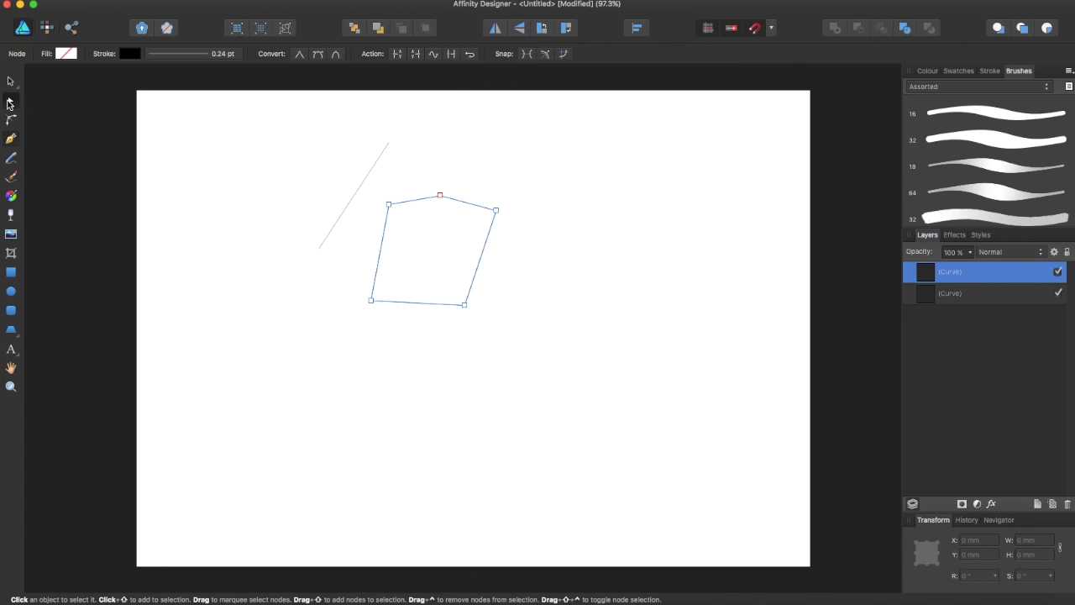
drag(441, 199, 301, 208)
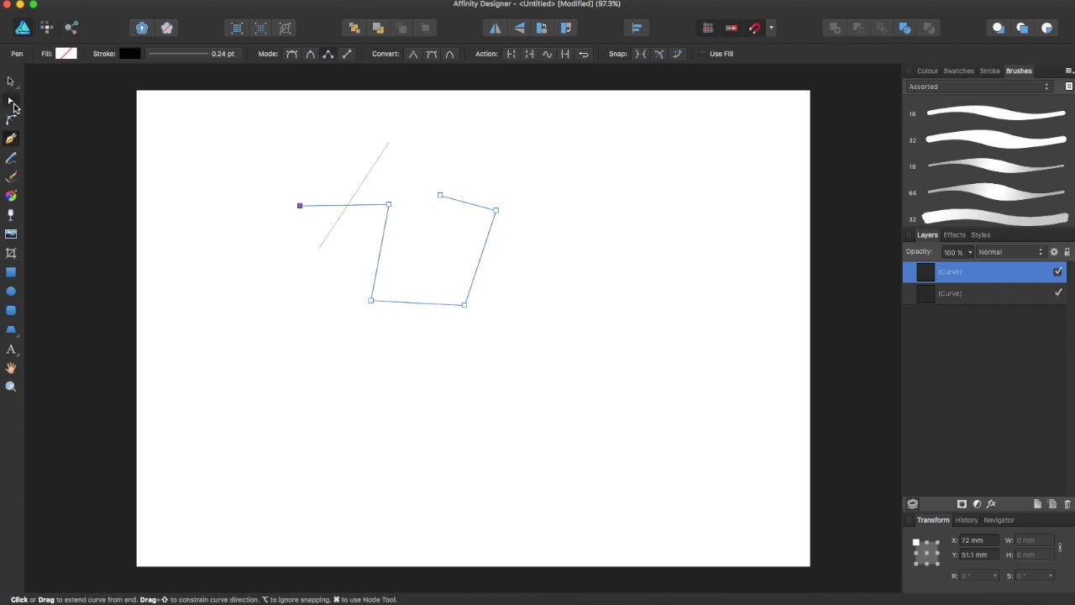
drag(299, 206, 433, 247)
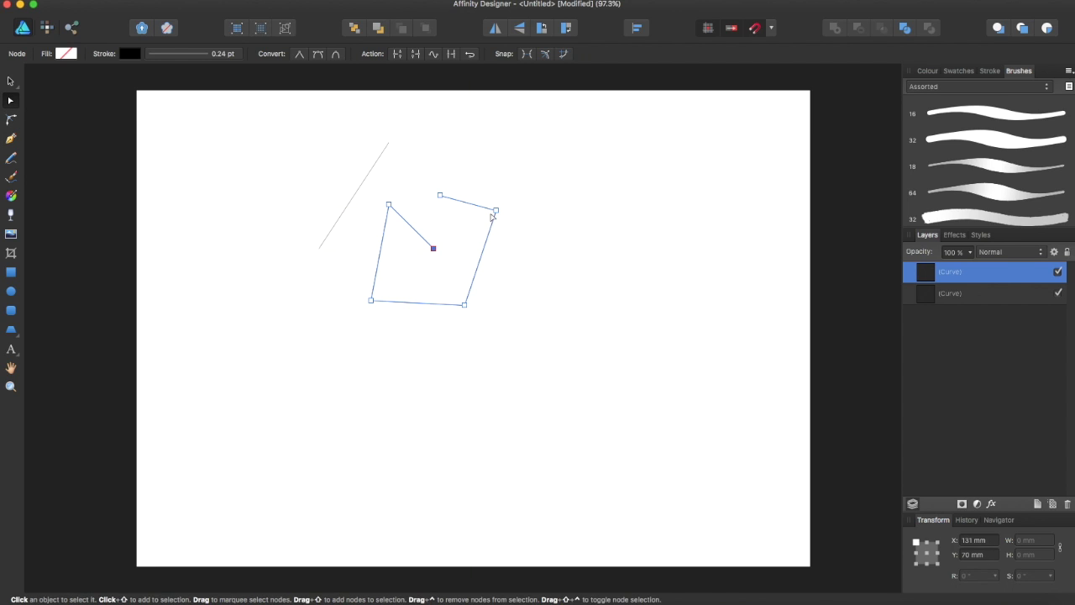
drag(496, 210, 474, 143)
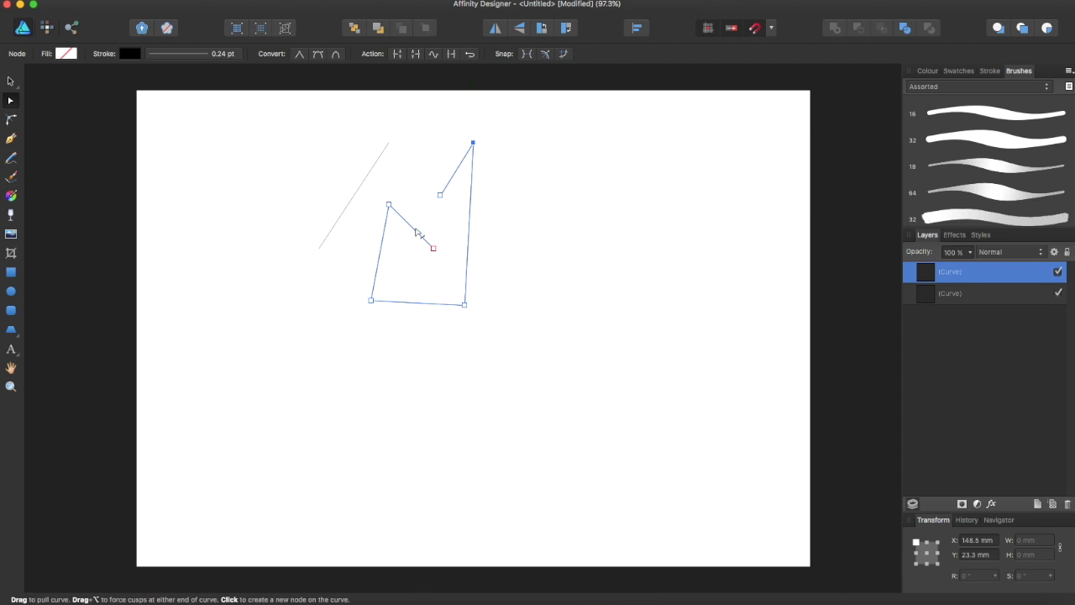
drag(434, 248, 439, 196)
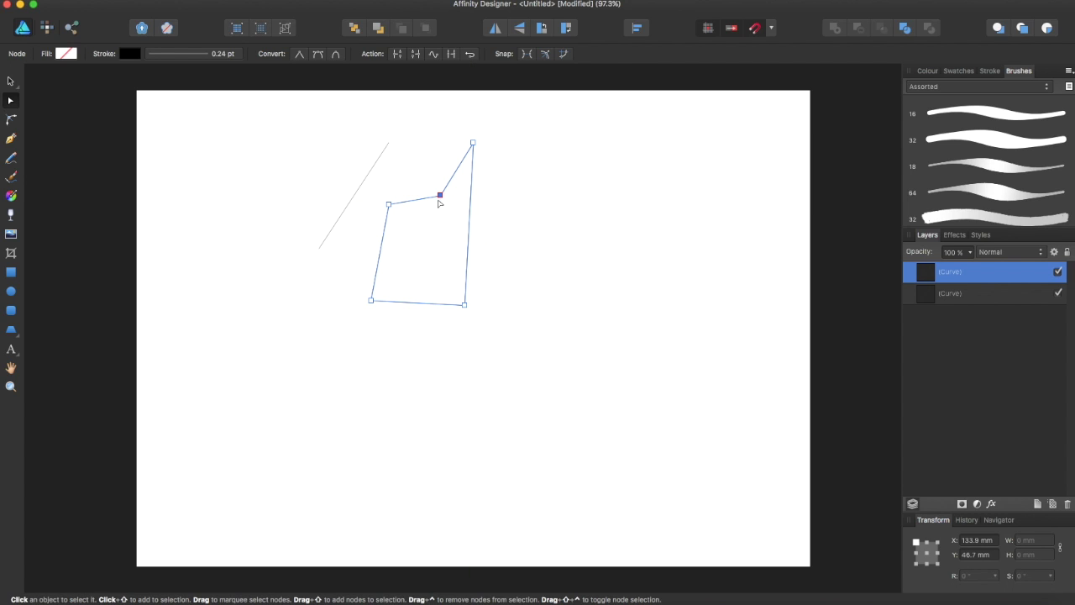
drag(466, 308, 433, 254)
drag(371, 301, 429, 220)
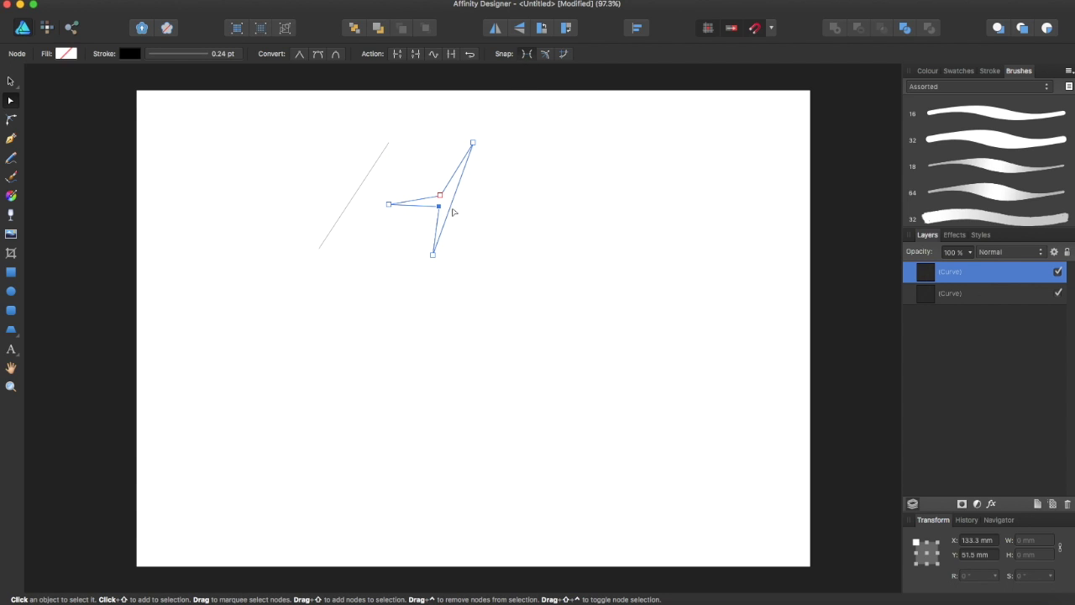
drag(441, 197, 409, 154)
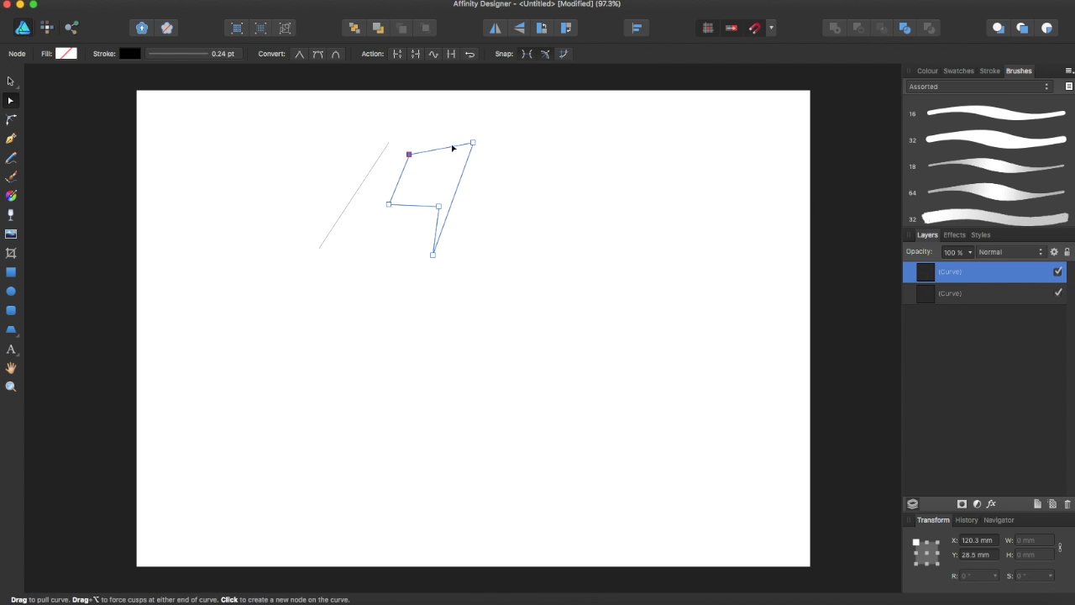
drag(473, 142, 409, 227)
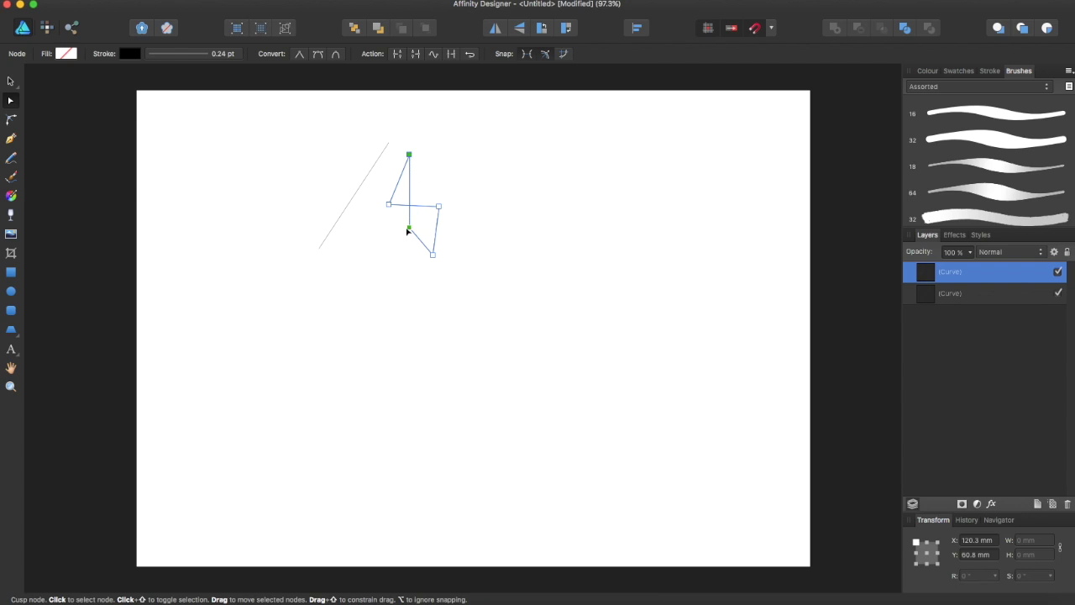
click(453, 56)
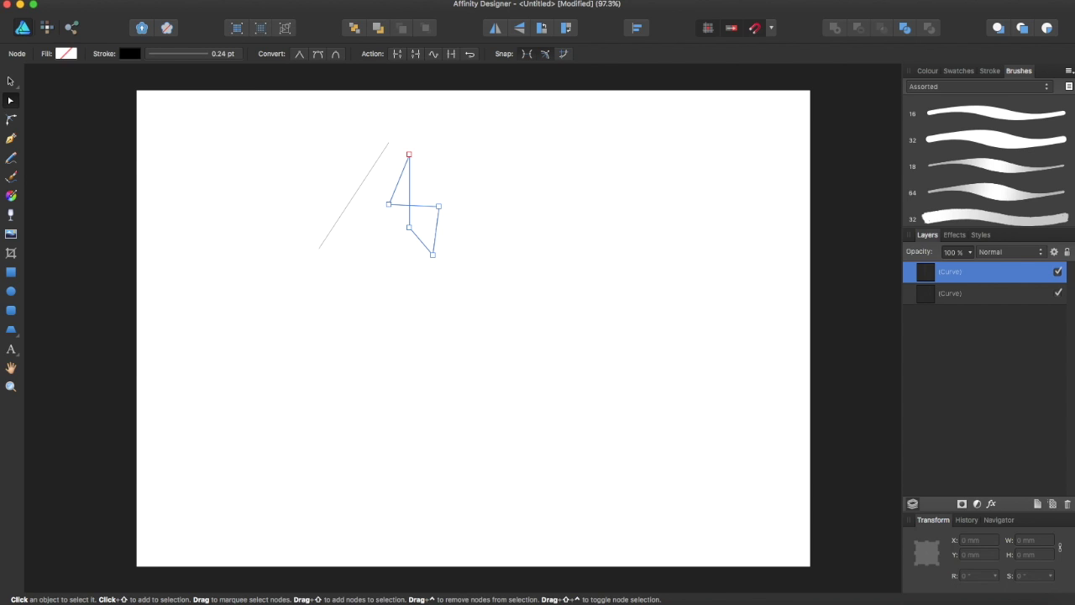
click(11, 138)
Delete the folded shape and draw a smooth, closed teardrop-like curve with curved pen nodes.
key(Delete)
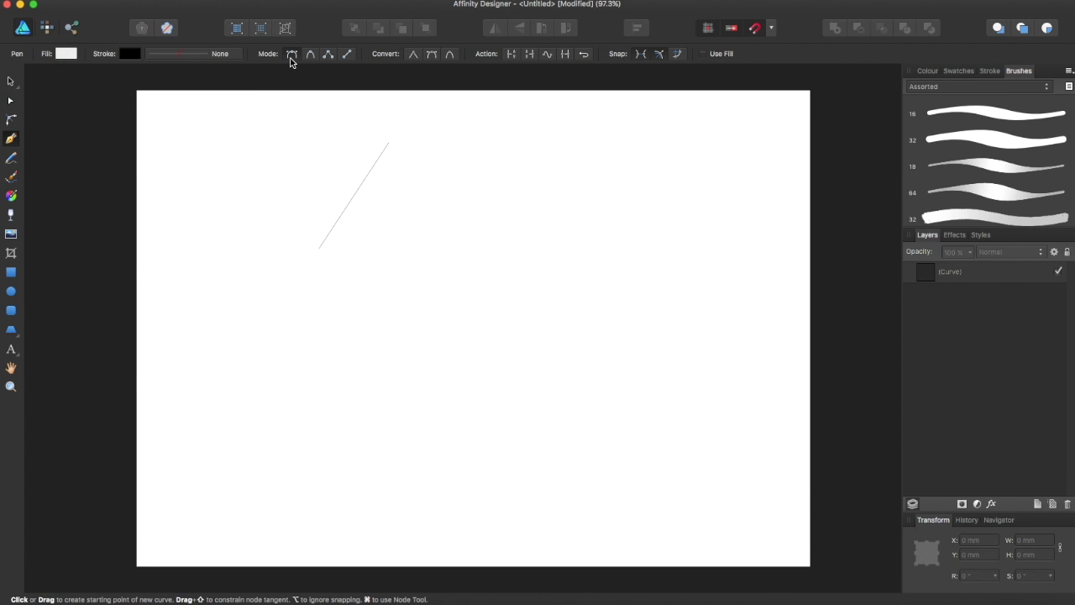
drag(354, 353, 436, 271)
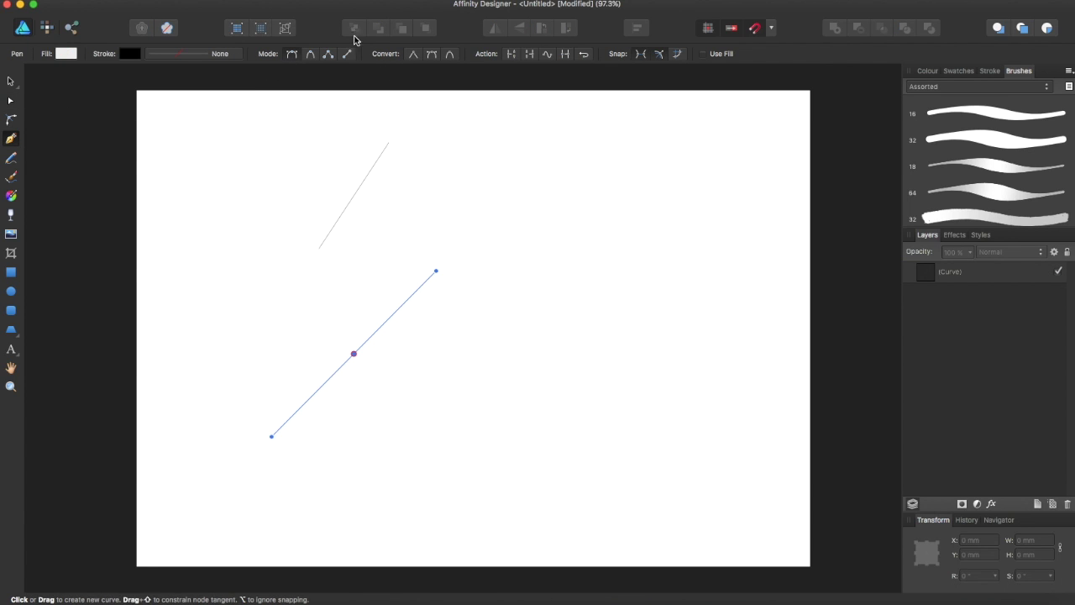
click(597, 301)
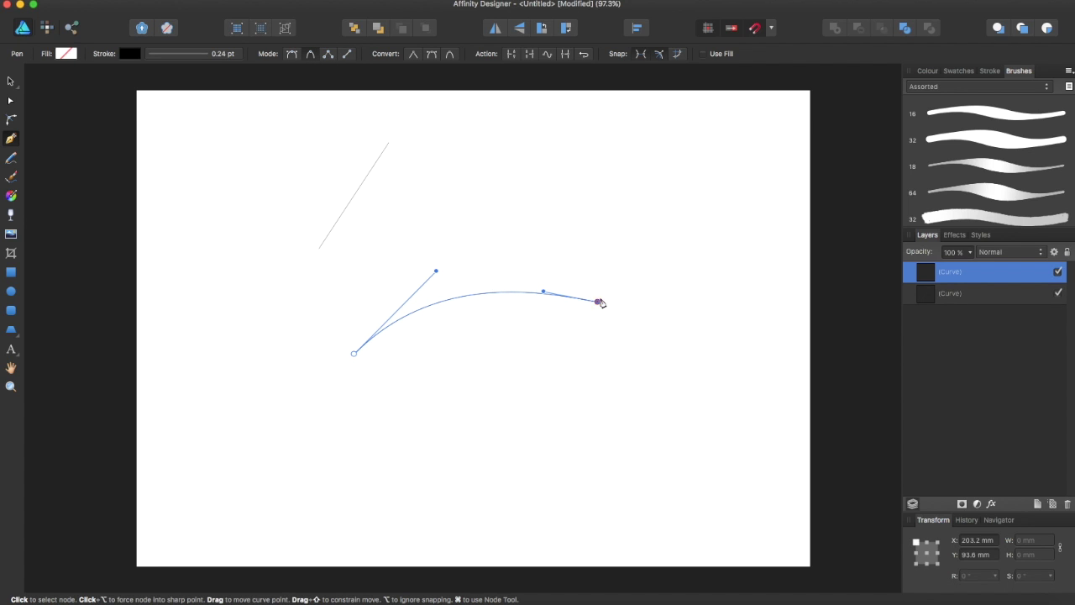
drag(597, 301, 638, 230)
drag(556, 186, 519, 160)
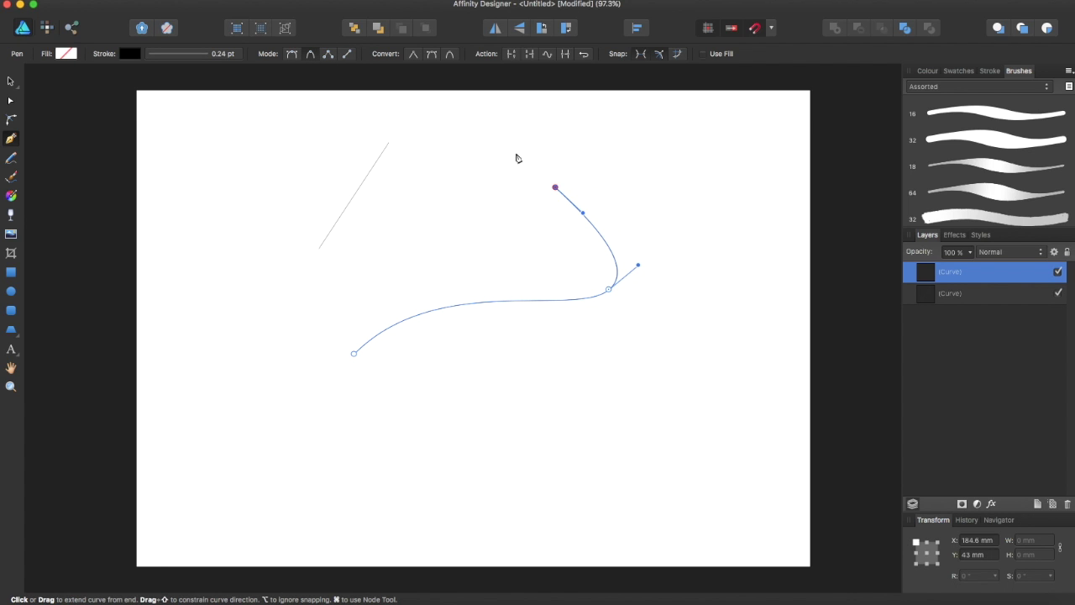
click(403, 196)
drag(404, 200, 404, 202)
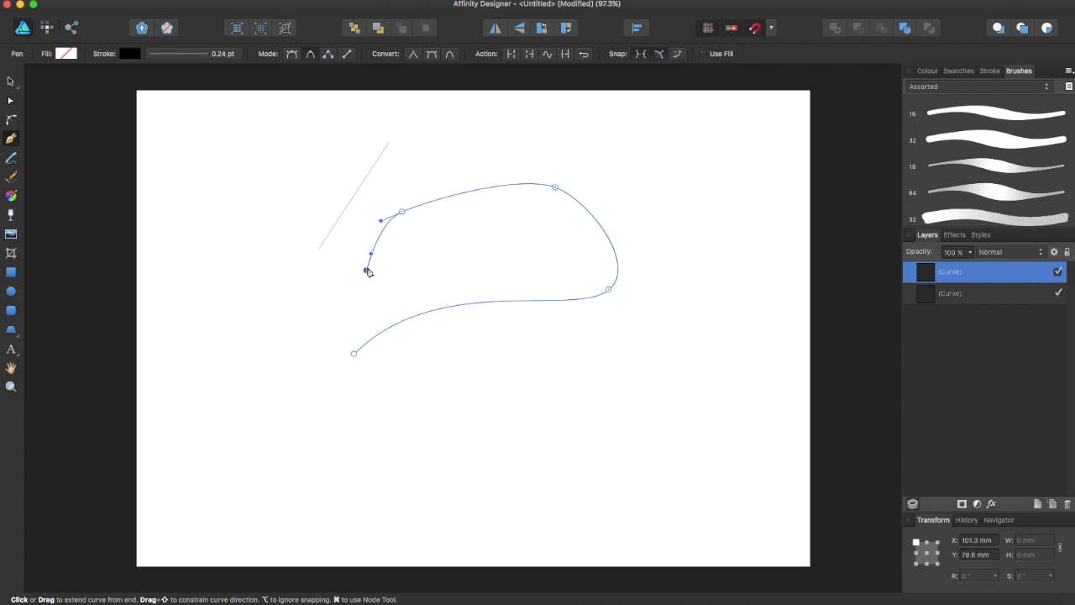
click(353, 351)
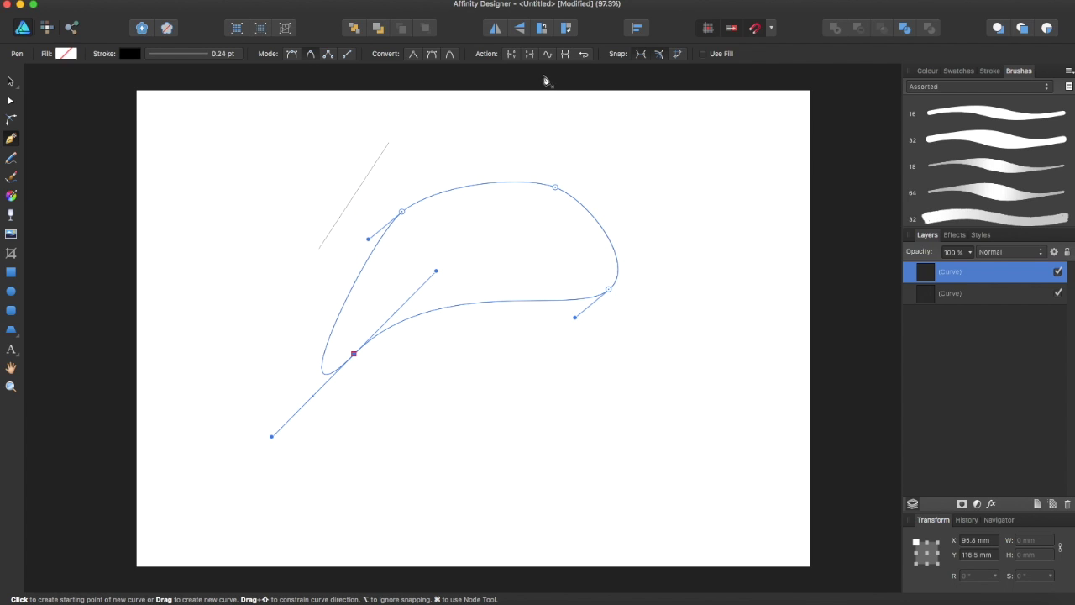
click(510, 53)
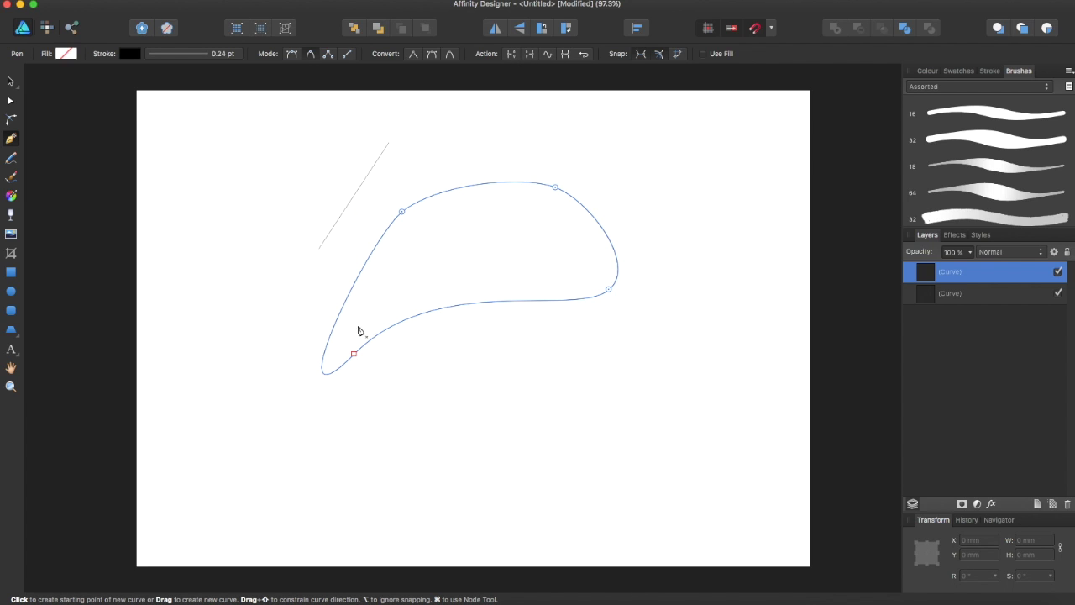
drag(354, 353, 308, 336)
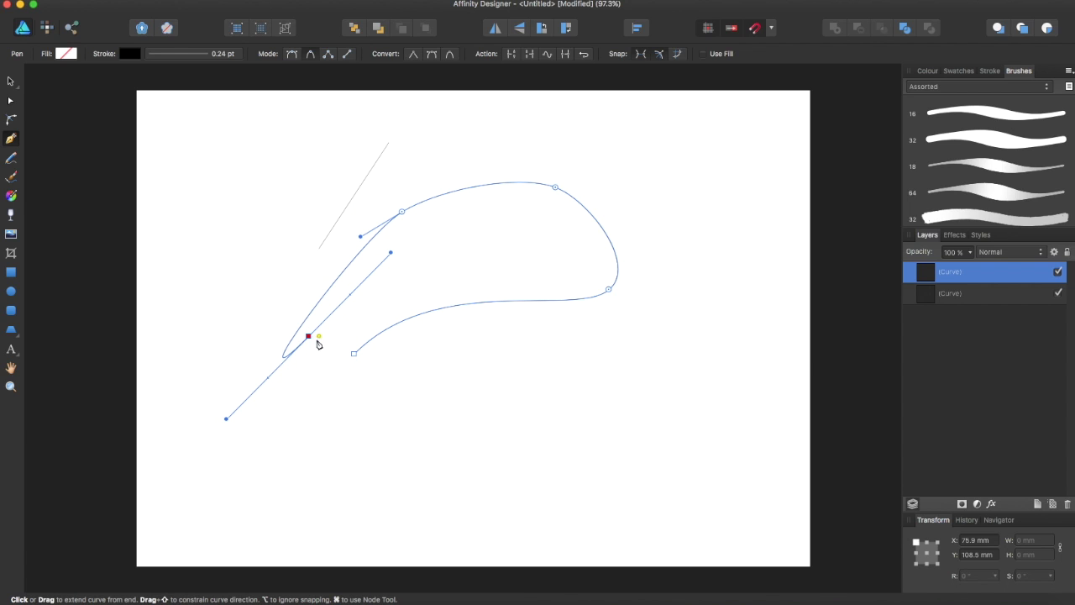
click(530, 53)
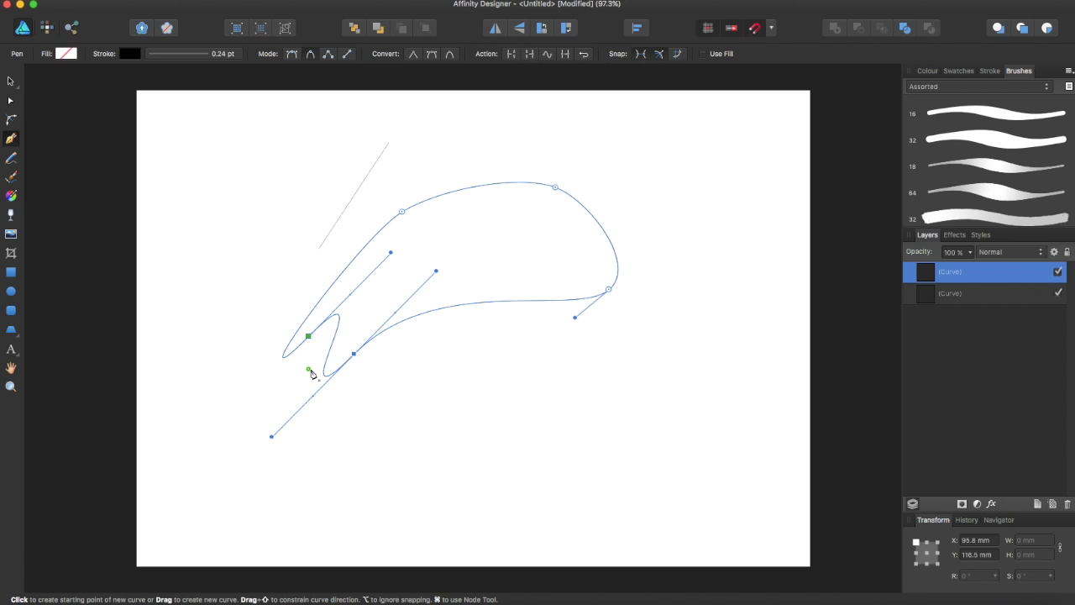
Move the bottom-left node, apply Smooth Curve, and pull lower-edge nodes downward.
click(11, 100)
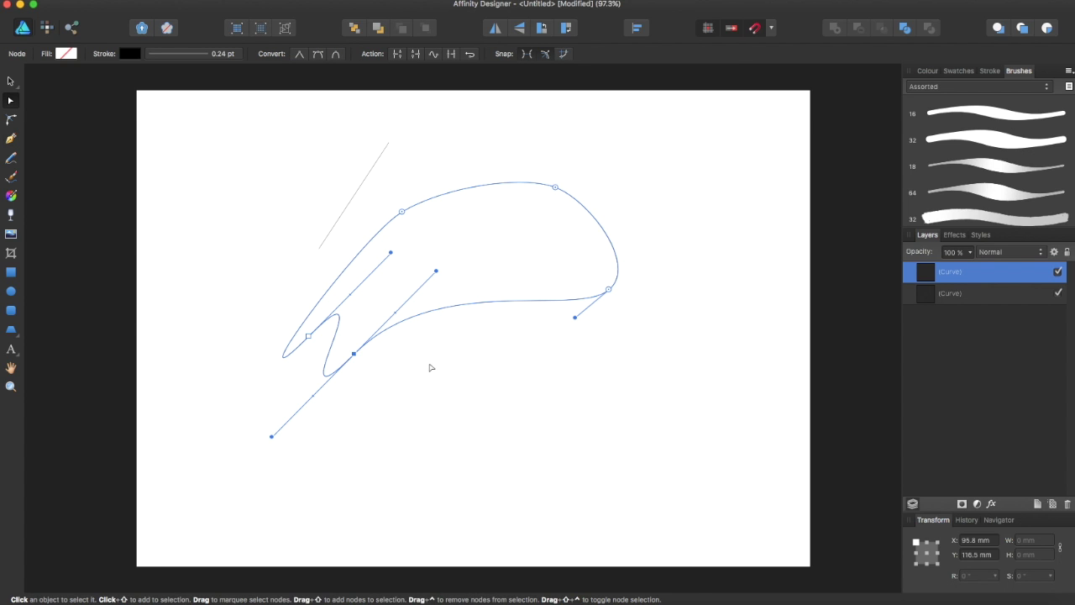
drag(310, 340, 274, 380)
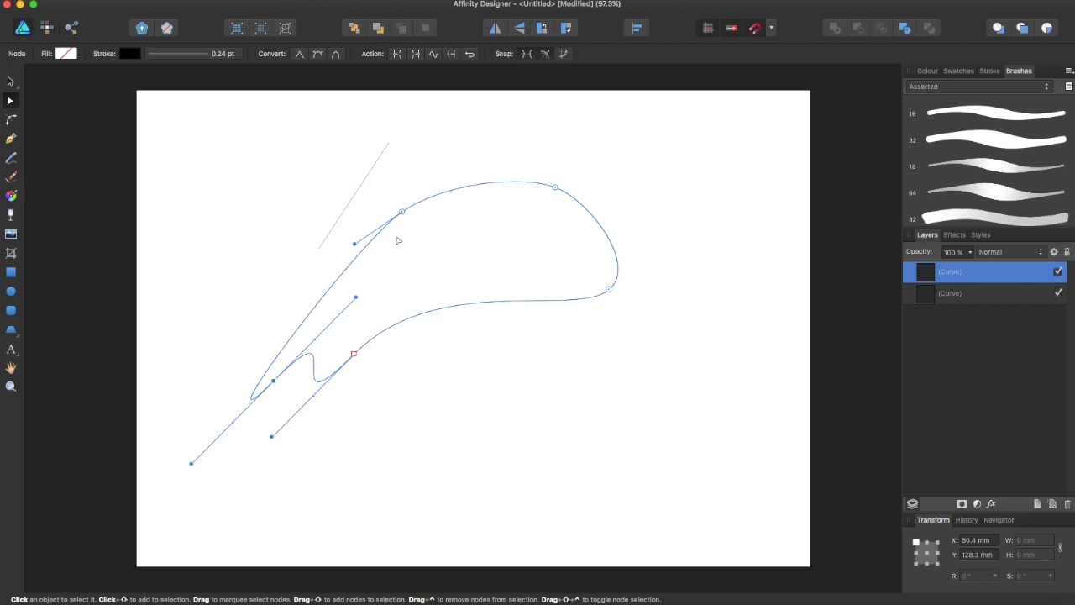
click(434, 55)
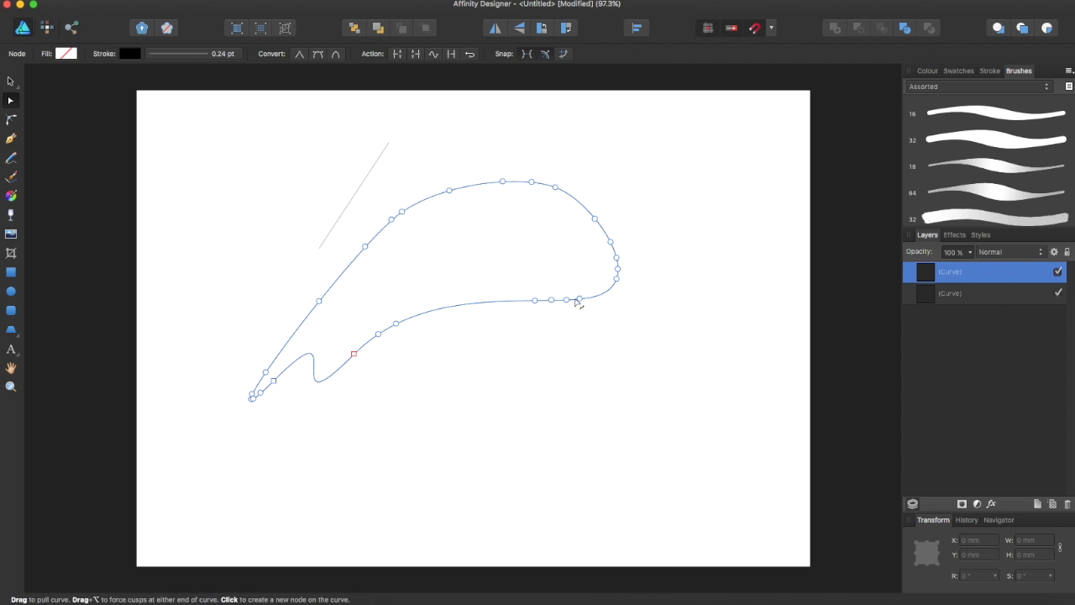
drag(535, 301, 557, 353)
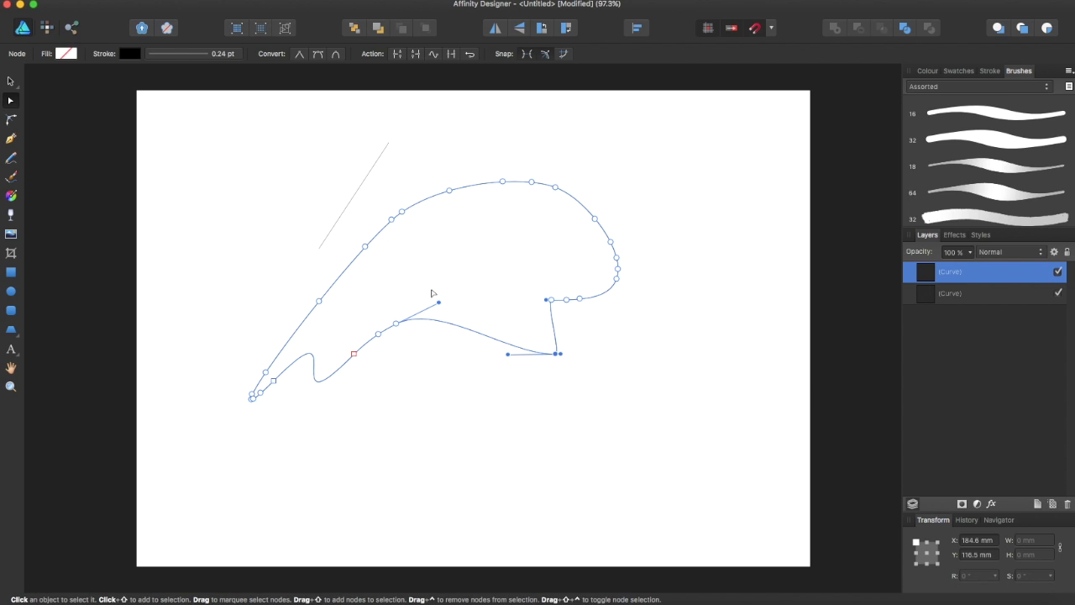
drag(396, 323, 401, 388)
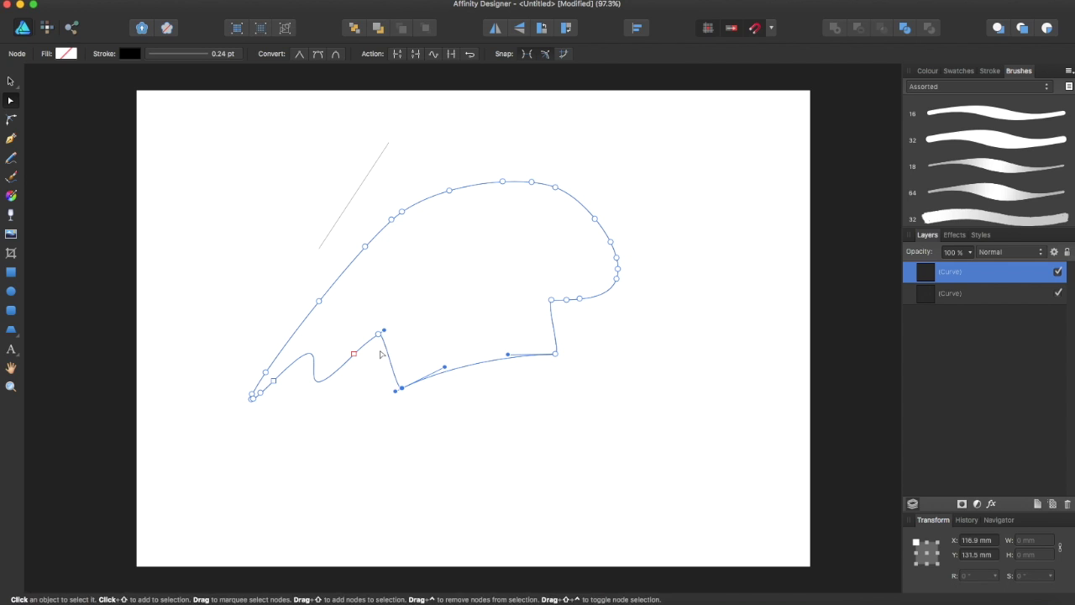
drag(378, 334, 354, 400)
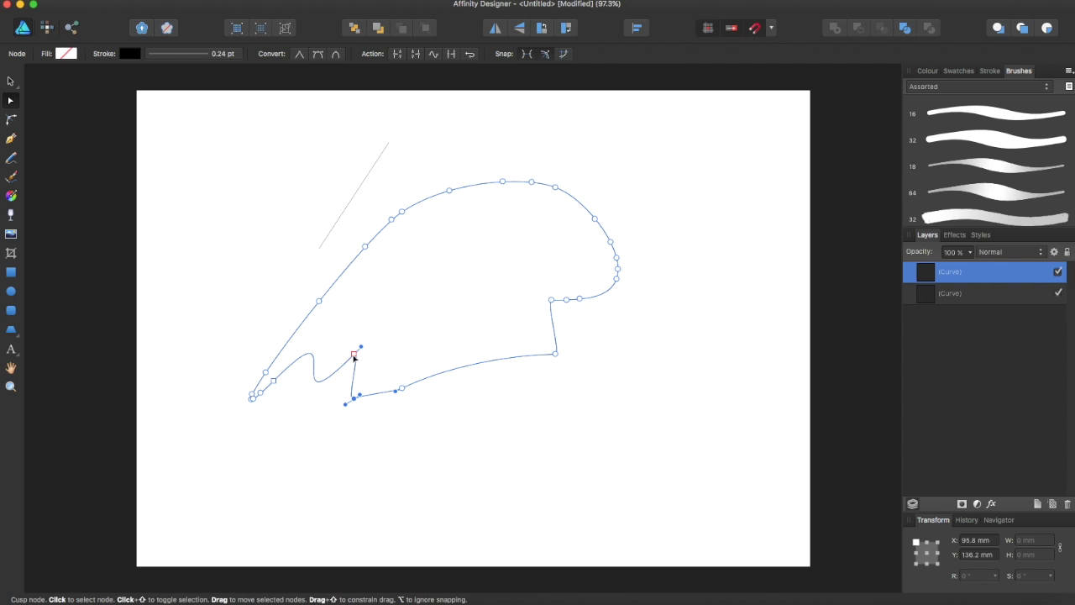
drag(354, 357, 321, 406)
Drag the upper nodes up, far left and down to form peaks at the upper left.
click(329, 390)
drag(401, 211, 386, 164)
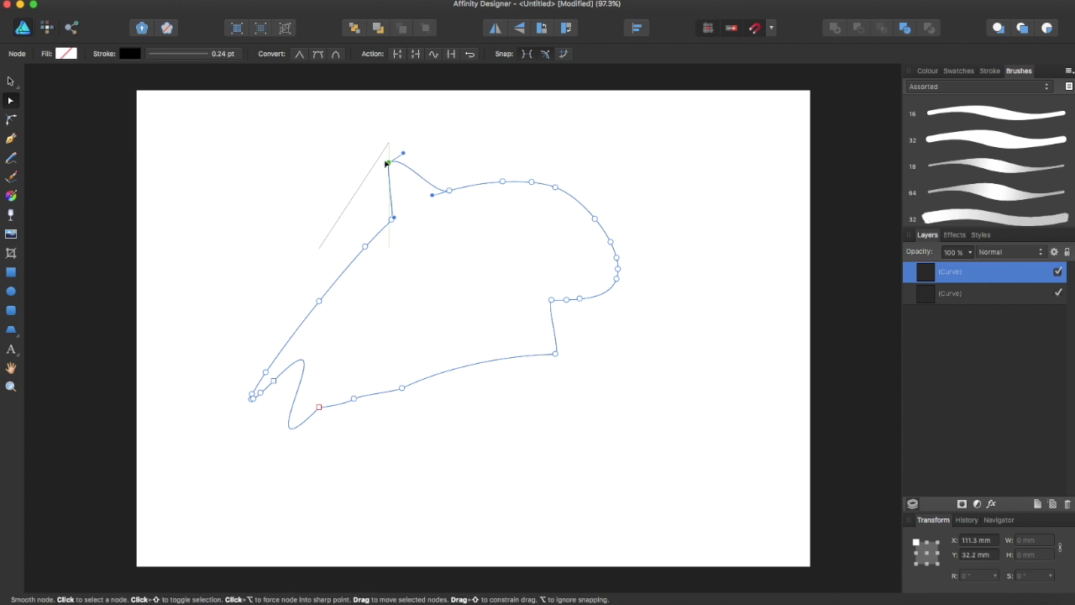
drag(393, 219, 319, 174)
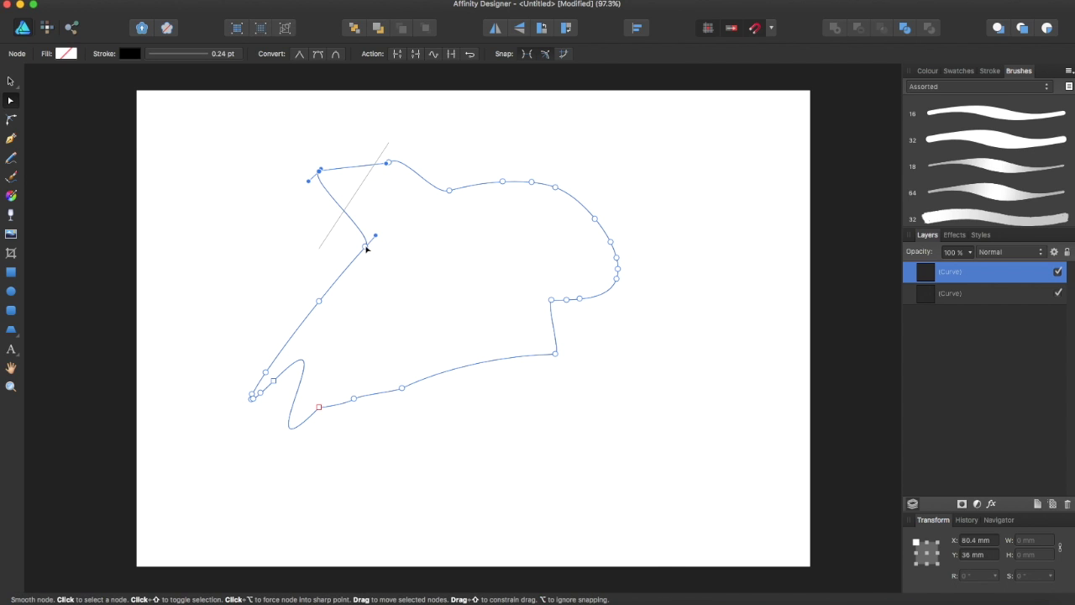
drag(366, 248, 223, 265)
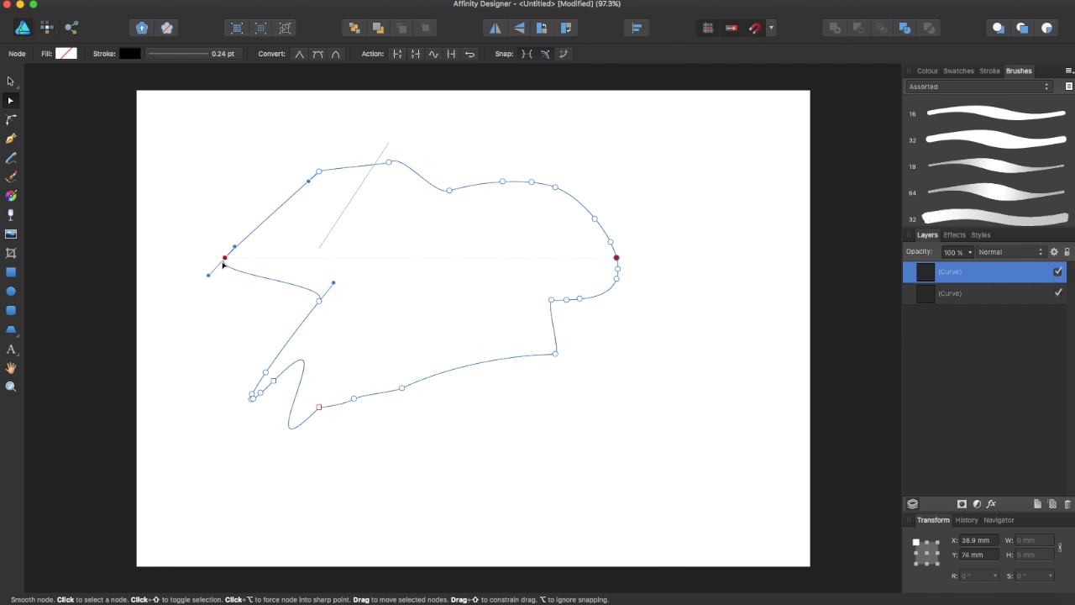
drag(450, 191, 402, 294)
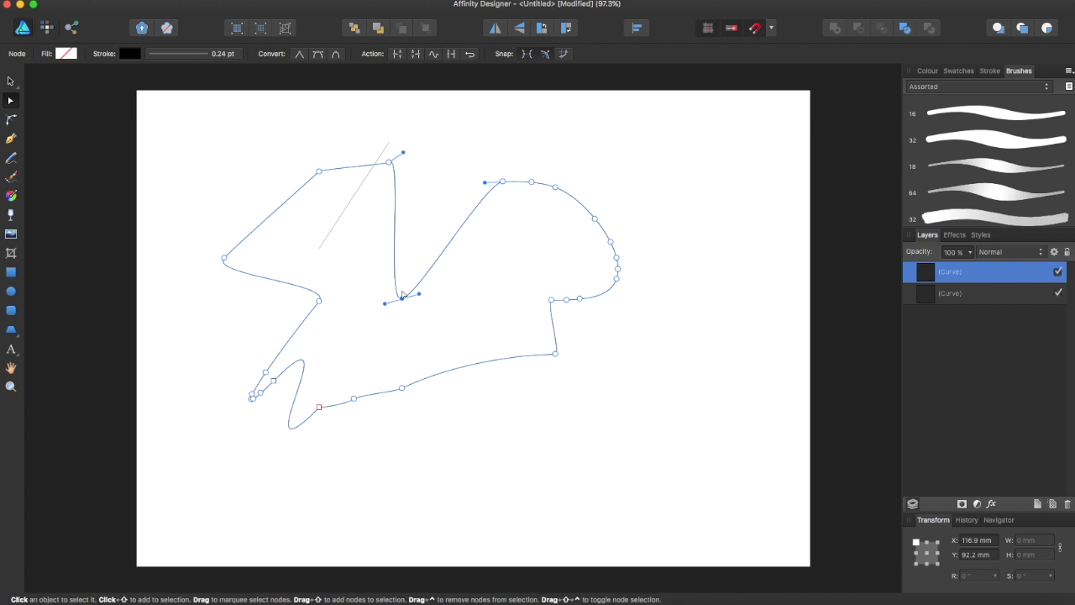
drag(320, 172, 341, 242)
Smooth the outline and drag nodes into a loop, two top peaks and right-side spikes.
click(432, 56)
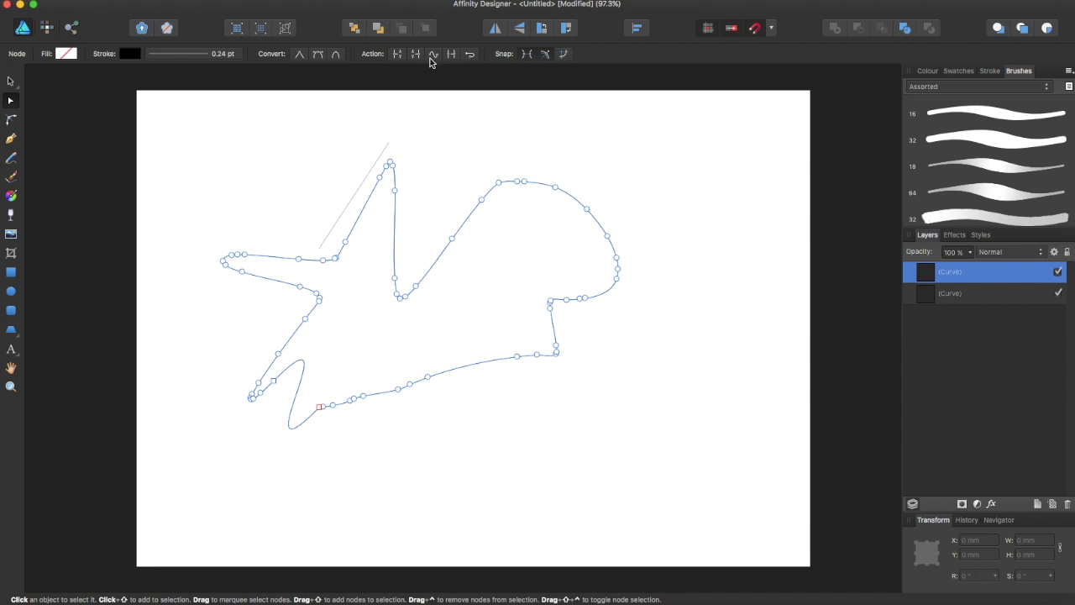
click(246, 257)
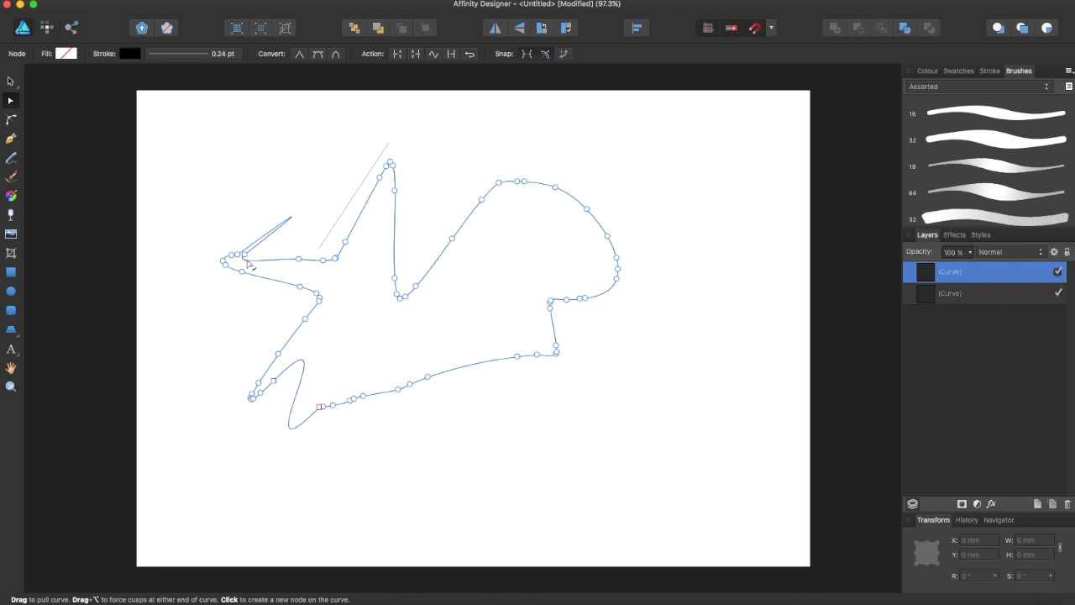
drag(246, 257, 305, 236)
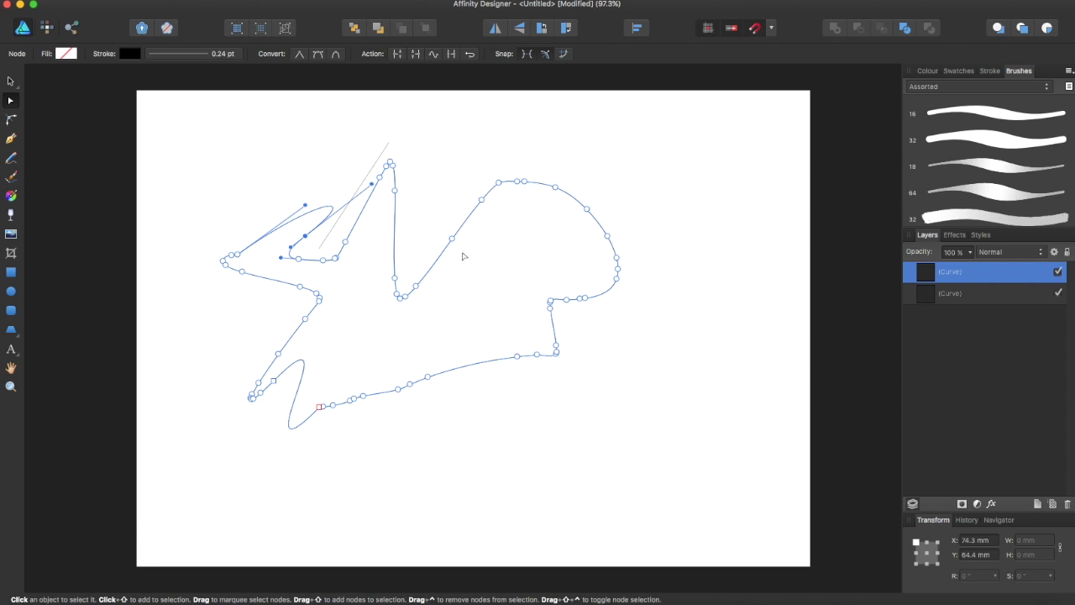
drag(451, 241, 473, 133)
drag(496, 184, 516, 143)
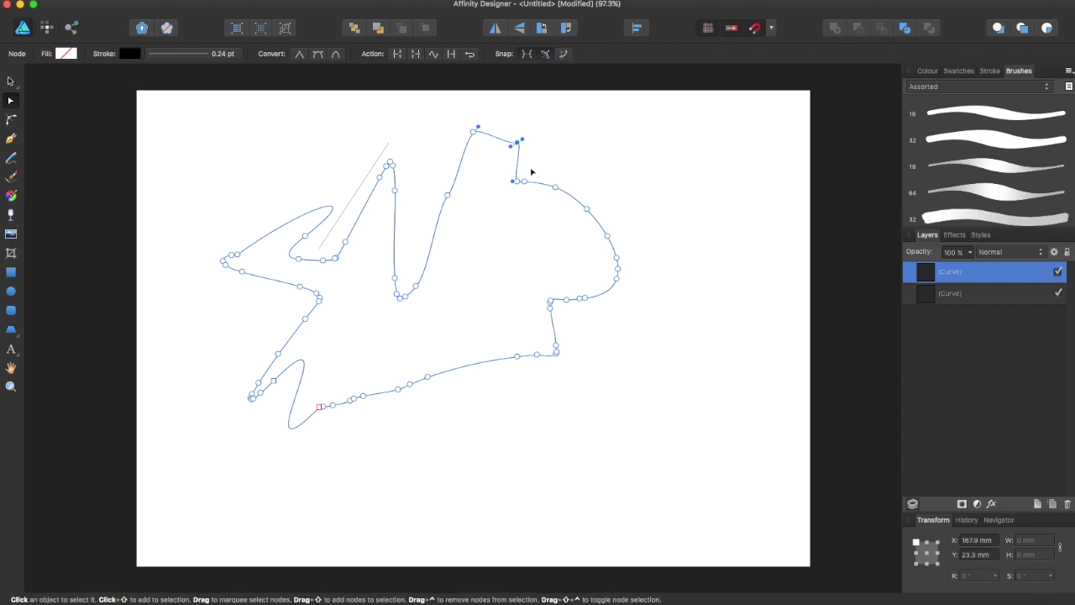
drag(524, 181, 575, 143)
drag(608, 235, 652, 238)
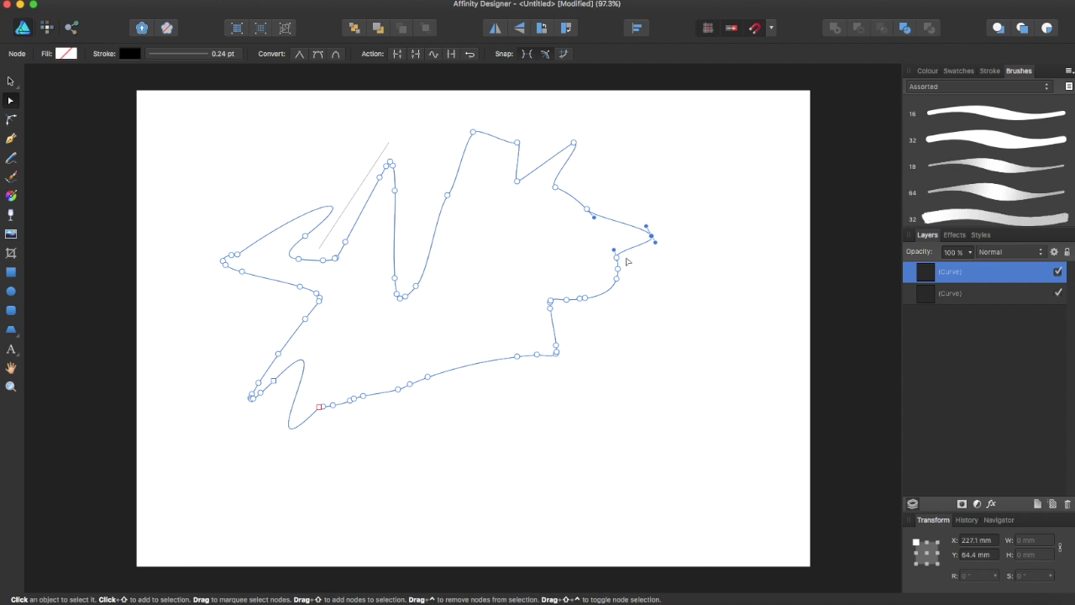
drag(566, 299, 573, 344)
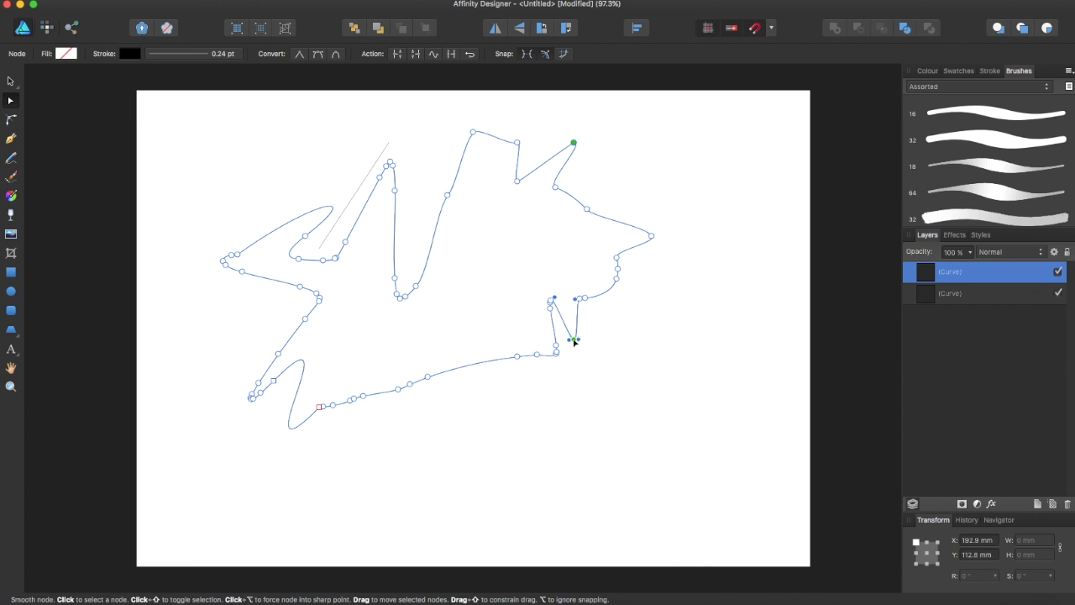
Smooth again, raise bottom nodes into a tall spike, then select all and delete the outline.
click(434, 54)
click(506, 355)
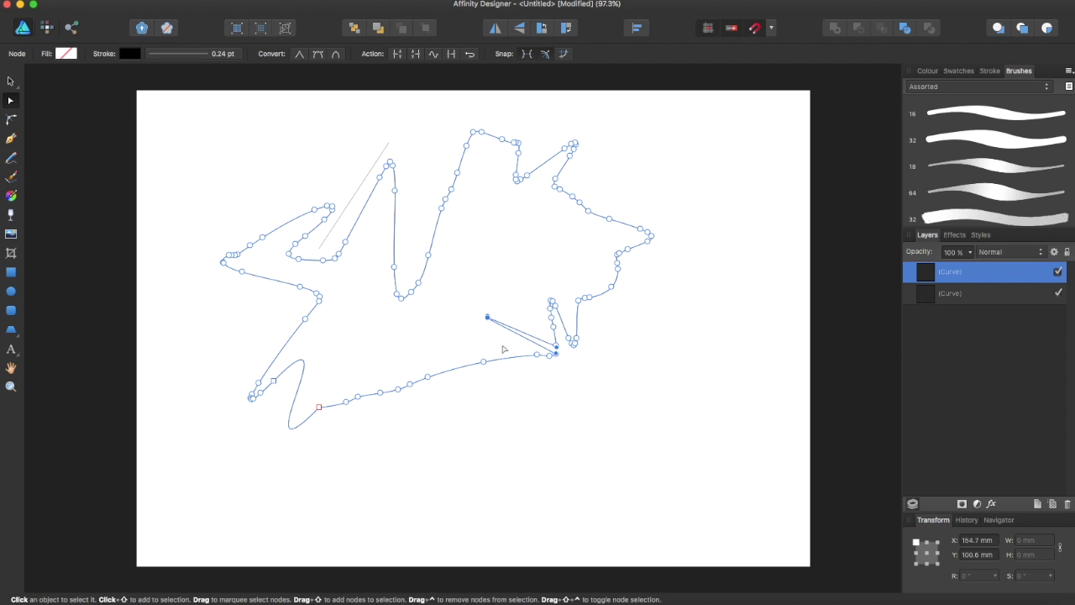
drag(485, 362, 431, 325)
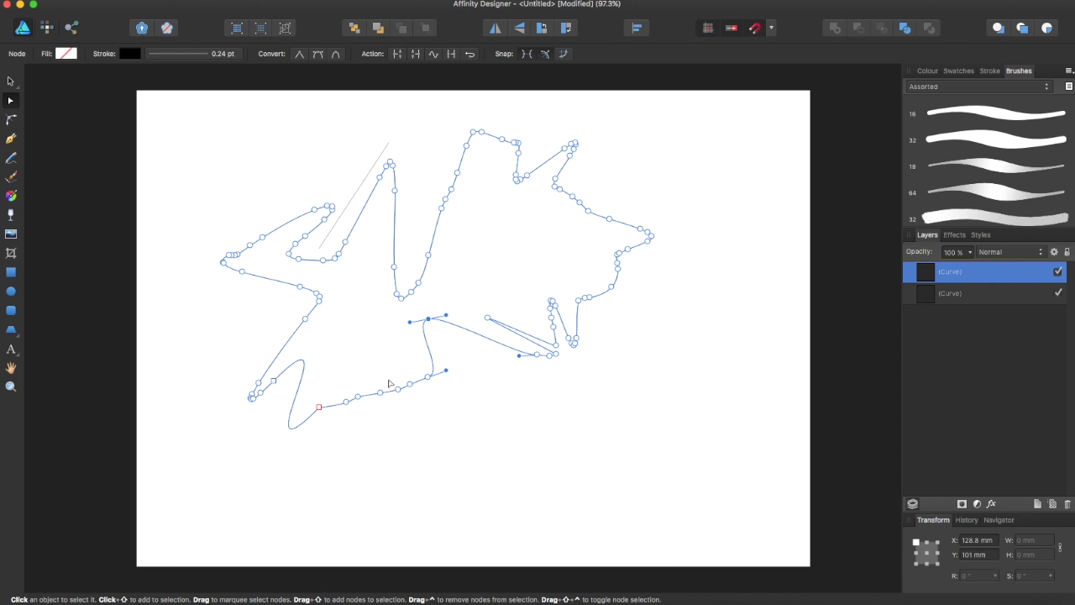
drag(427, 319, 380, 306)
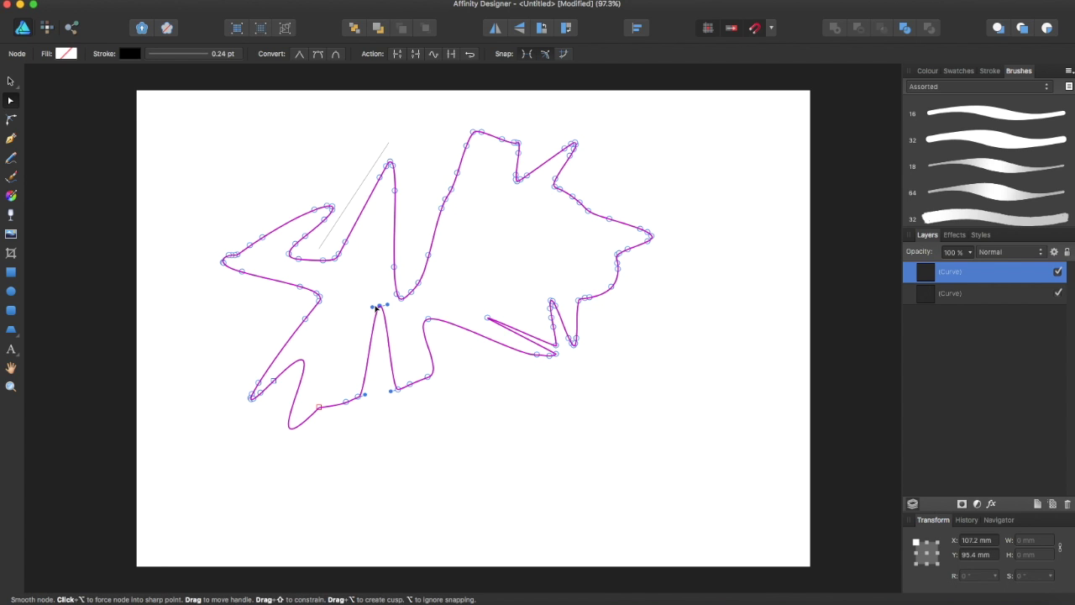
key(ctrl+a)
key(Delete)
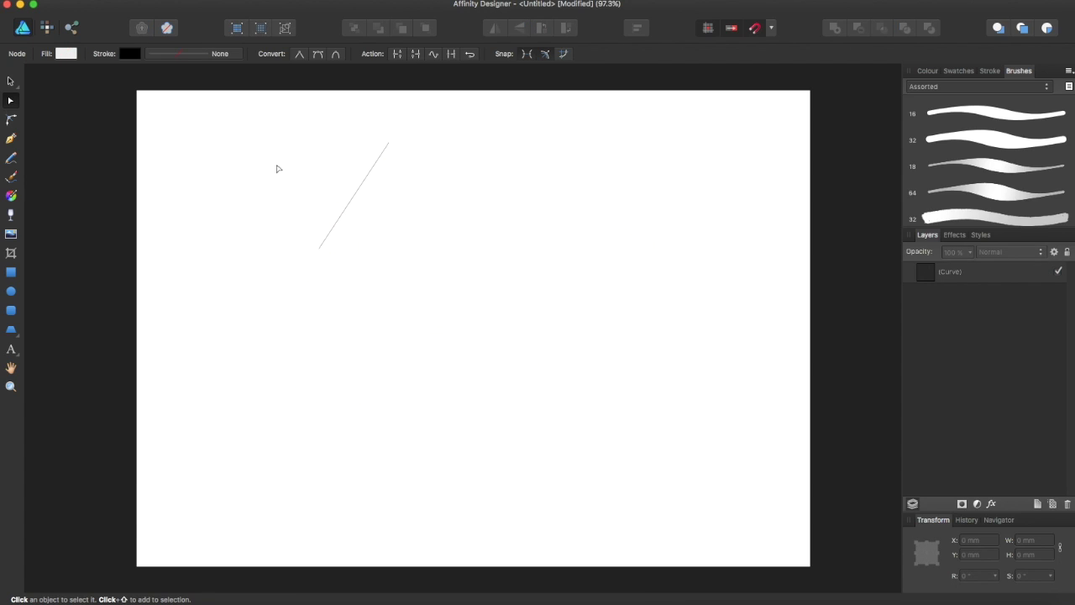
Select the remaining diagonal line's Curve layer with the Move tool and delete it.
click(10, 82)
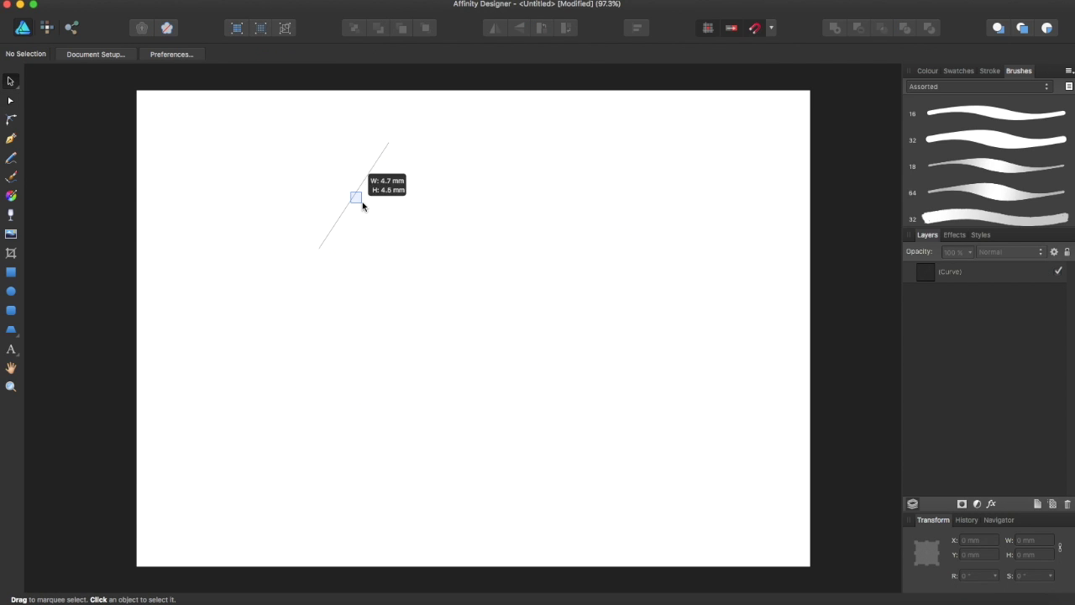
click(935, 272)
key(Delete)
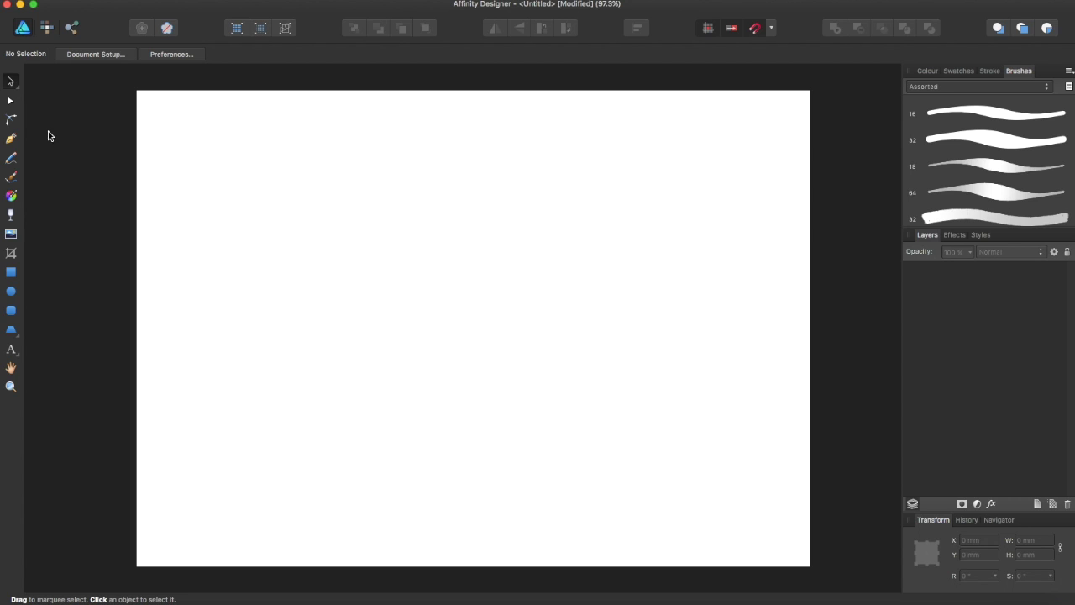
click(11, 139)
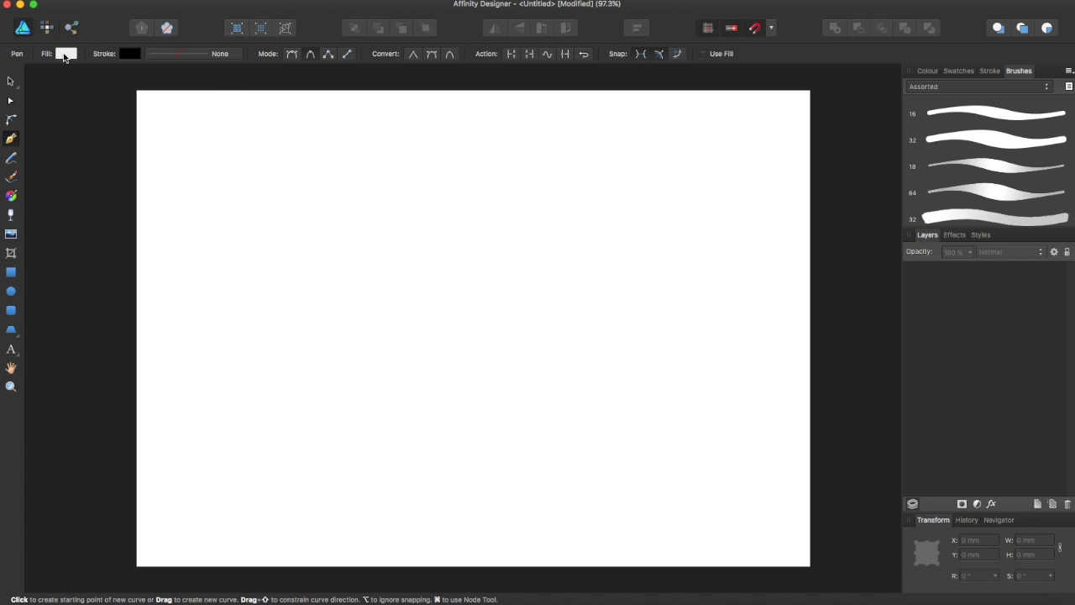
Set the fill to None and place three pen nodes near the top left.
click(69, 54)
click(67, 74)
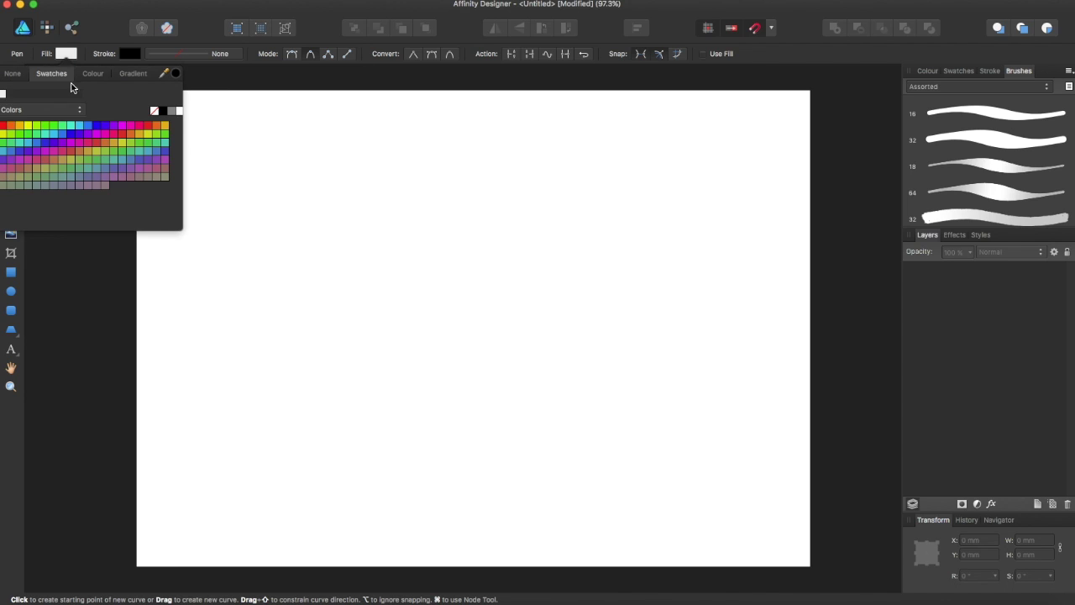
click(163, 111)
click(260, 158)
drag(380, 179, 392, 193)
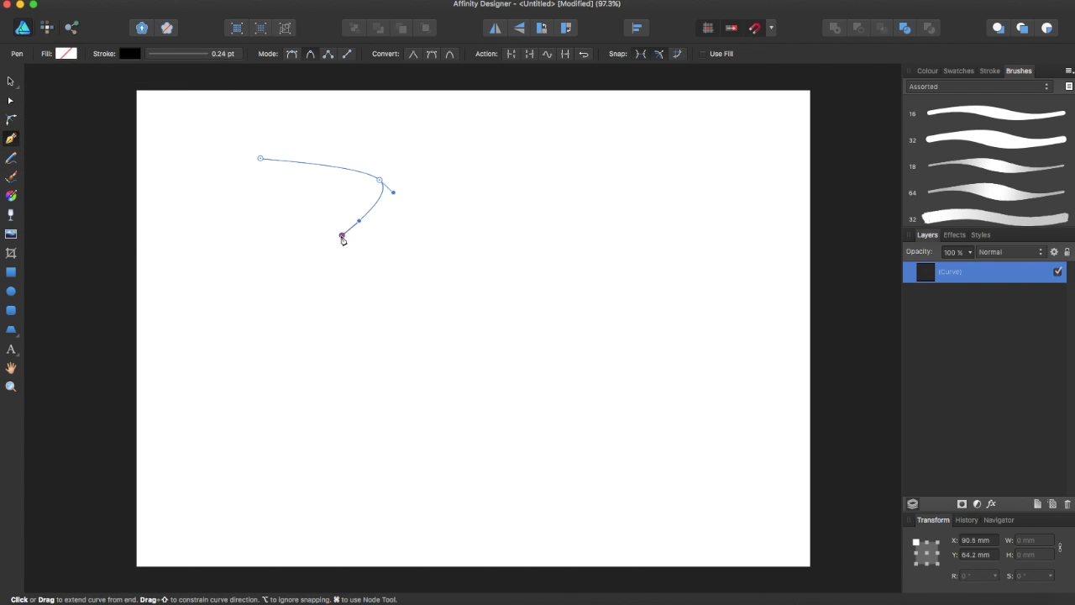
click(339, 231)
Make the path's fill and stroke blue from the swatches, then add an end node.
click(71, 54)
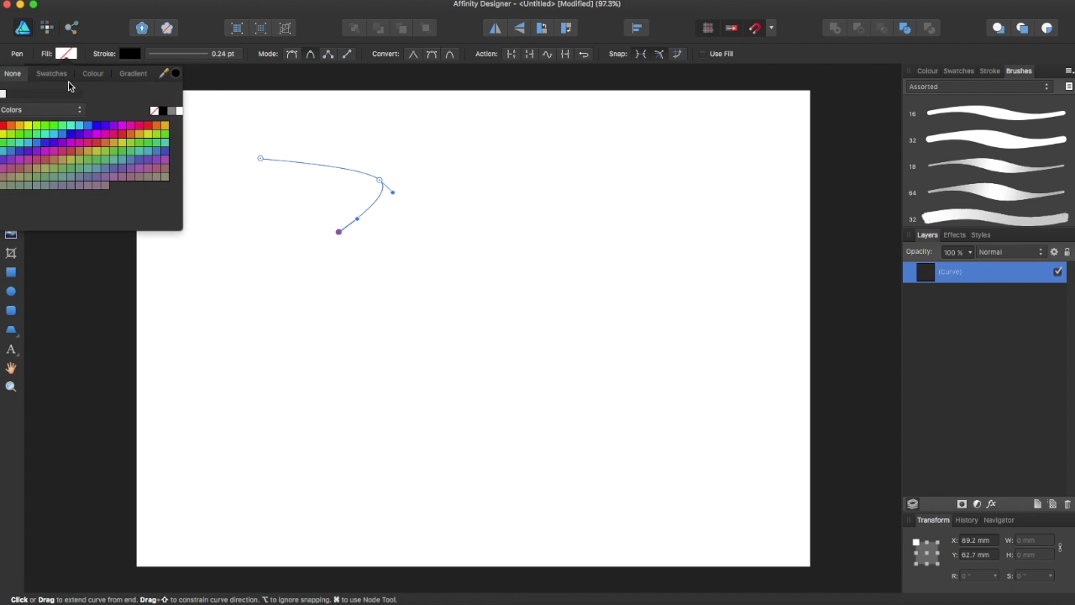
click(86, 128)
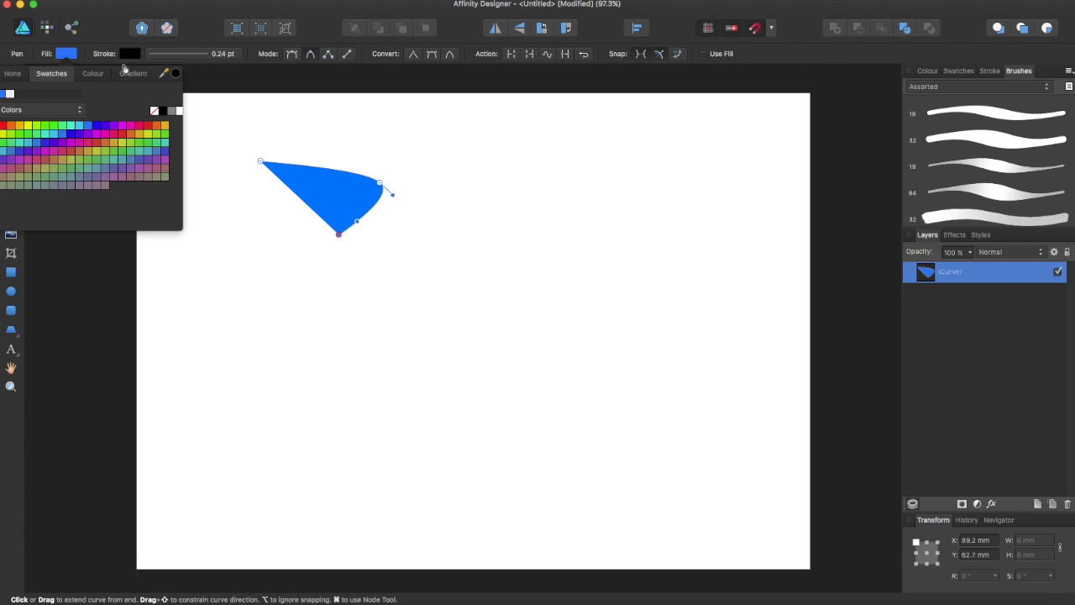
click(130, 54)
click(94, 74)
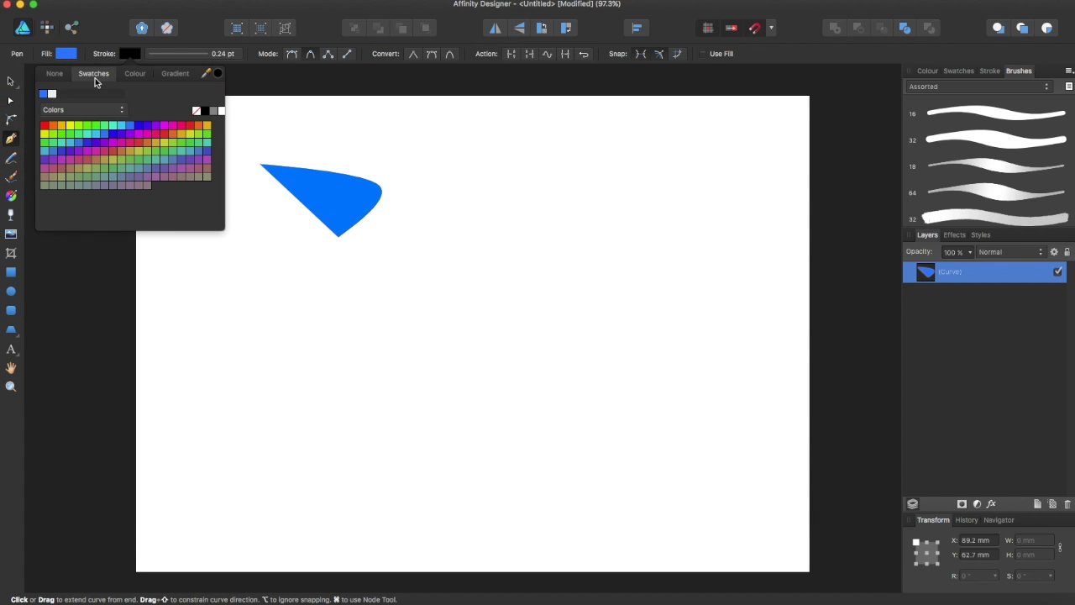
click(42, 93)
click(454, 249)
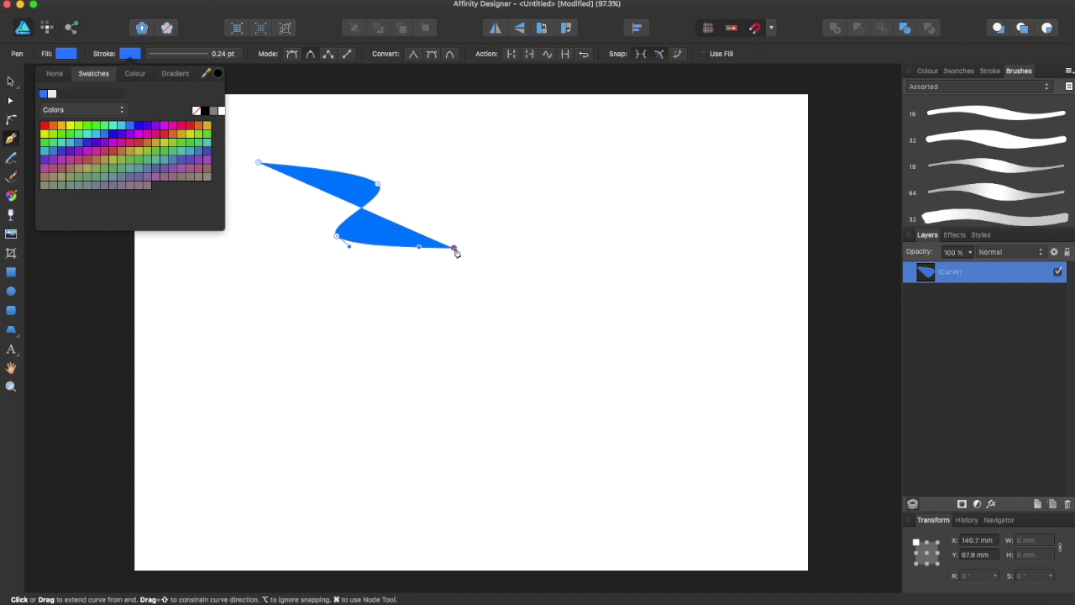
Move the blue shape right and down, making it narrower and taller.
click(12, 82)
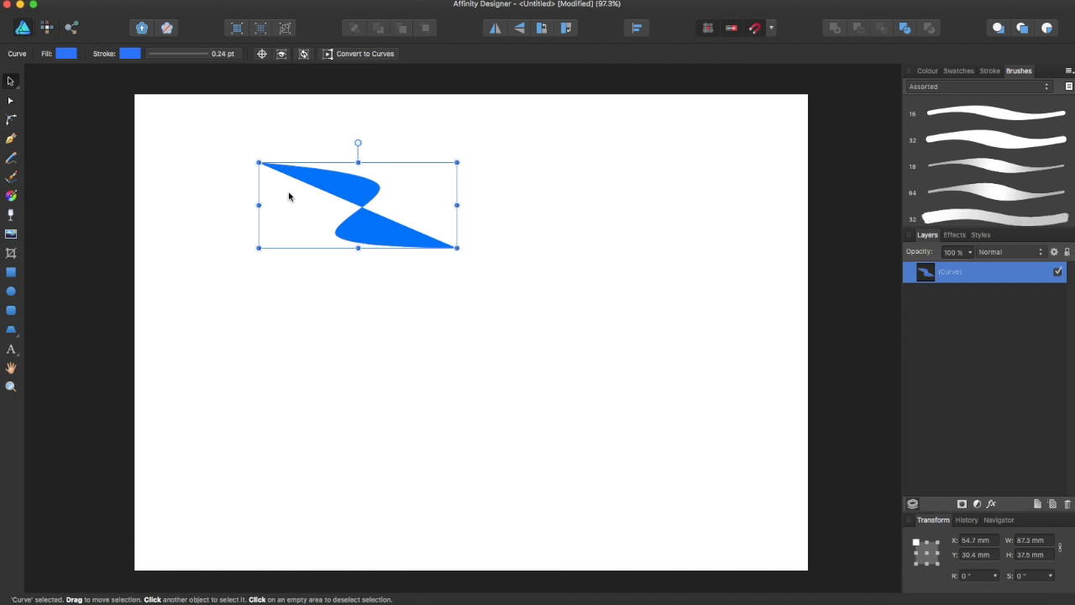
drag(328, 186, 415, 209)
drag(517, 188, 508, 138)
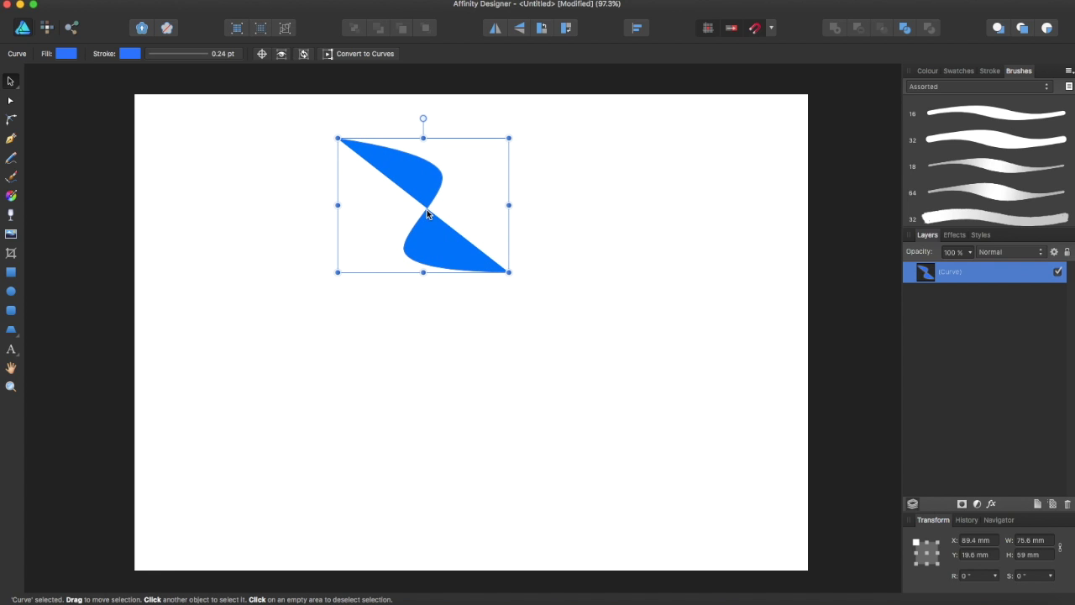
drag(427, 213, 459, 218)
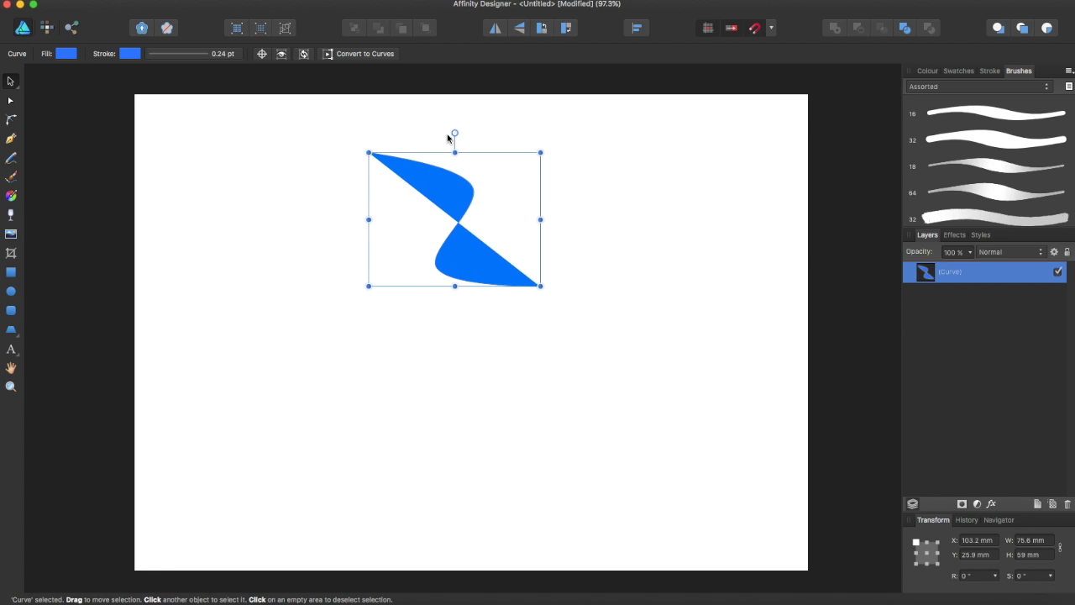
Rotate the blue shape to about 308° and flip it horizontally.
drag(456, 132, 537, 157)
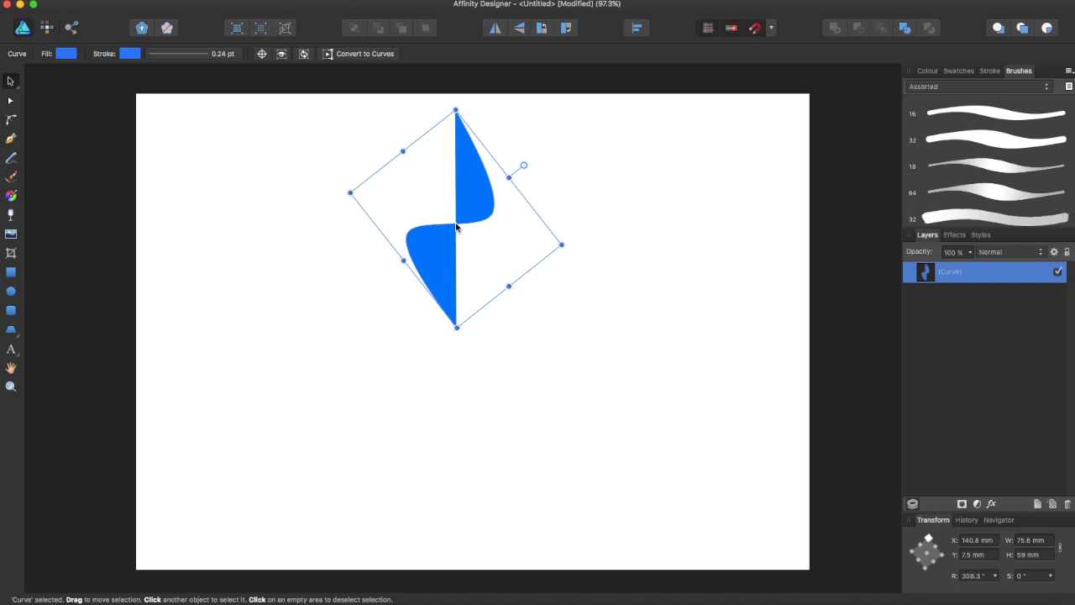
scroll(463, 83, left, 1)
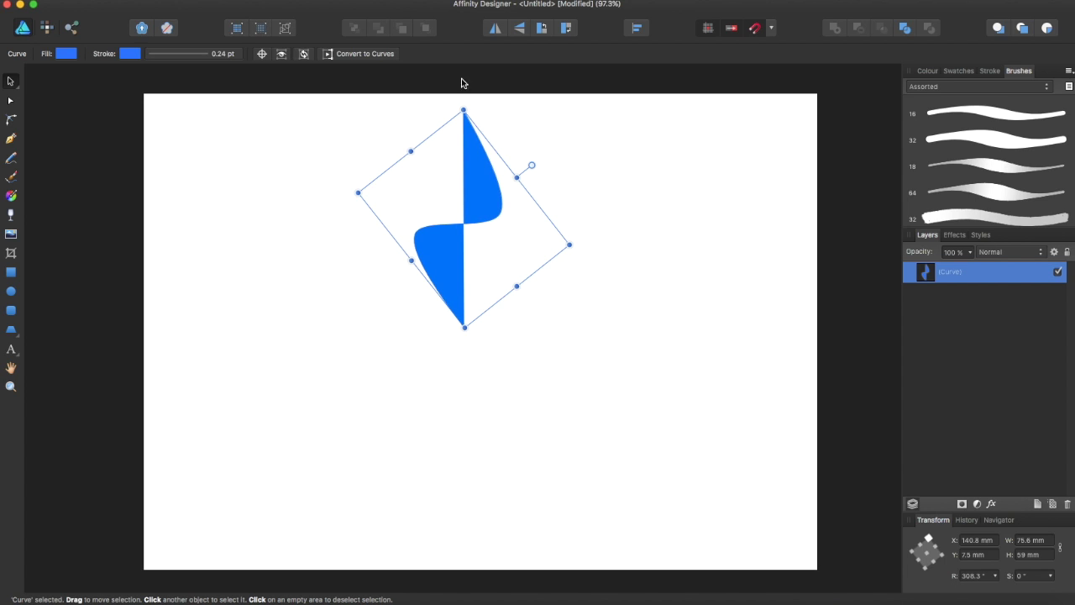
click(495, 28)
Flip the shape vertically, rotate it 90°, then flip it horizontally again.
click(519, 27)
click(542, 28)
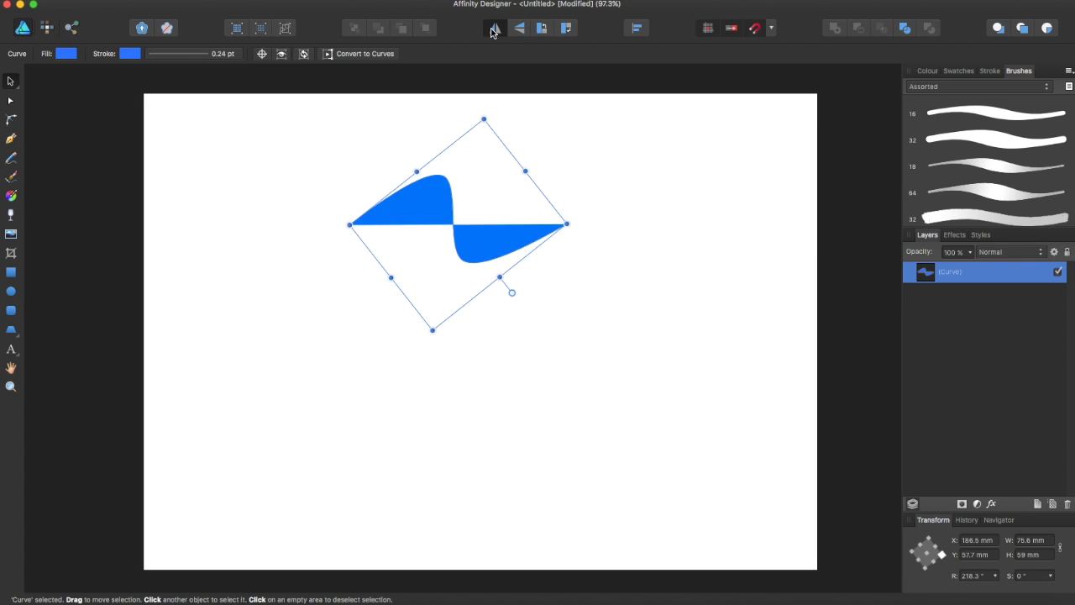
click(494, 29)
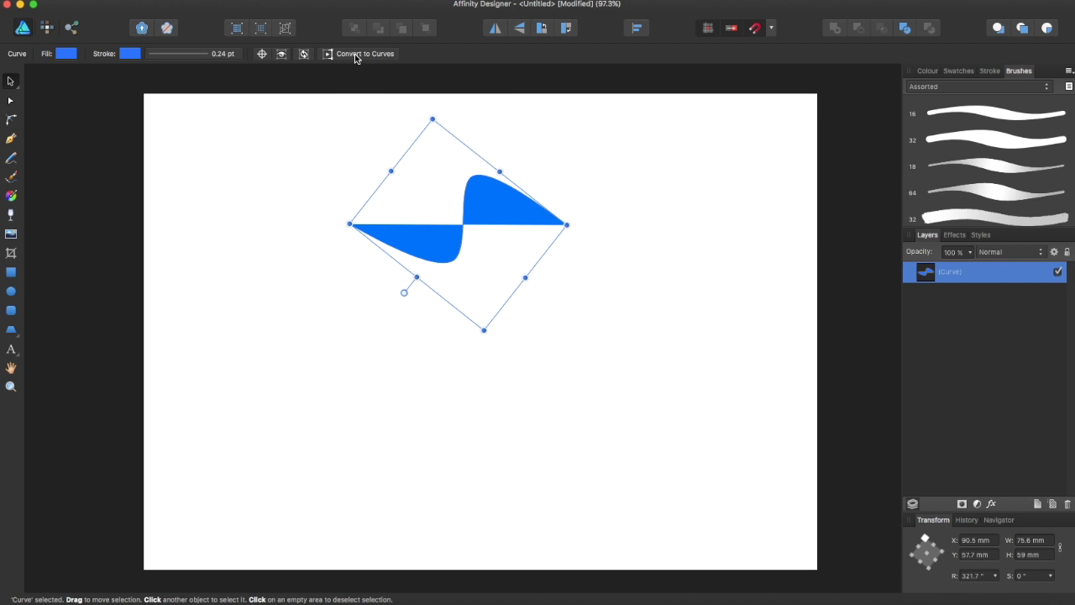
Nudge the curve slightly left, adjust its height, and show its nodes with the Pen tool.
drag(508, 227, 489, 223)
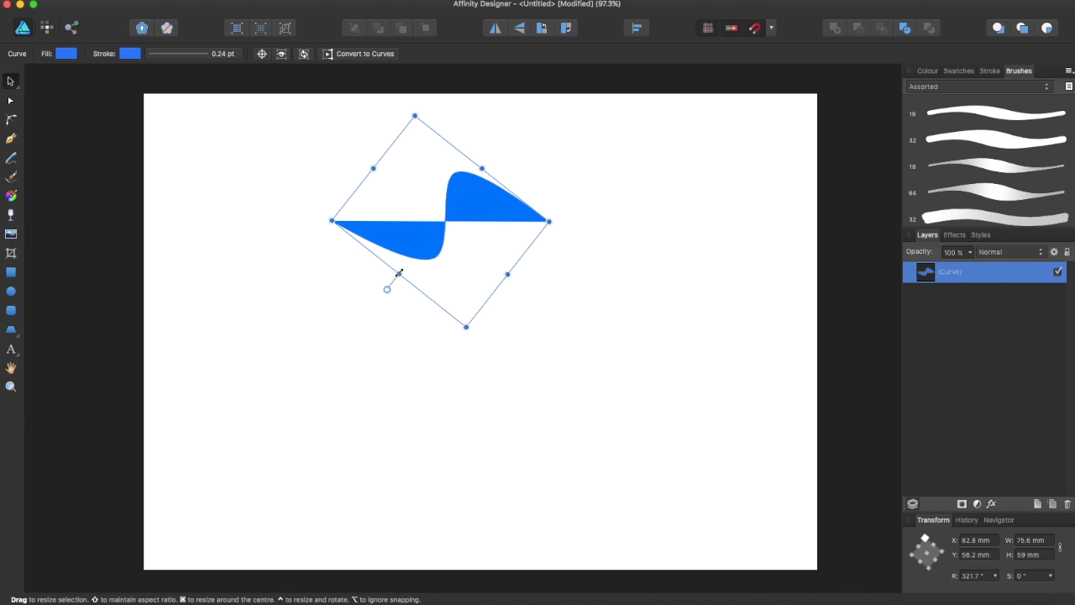
drag(399, 274, 462, 317)
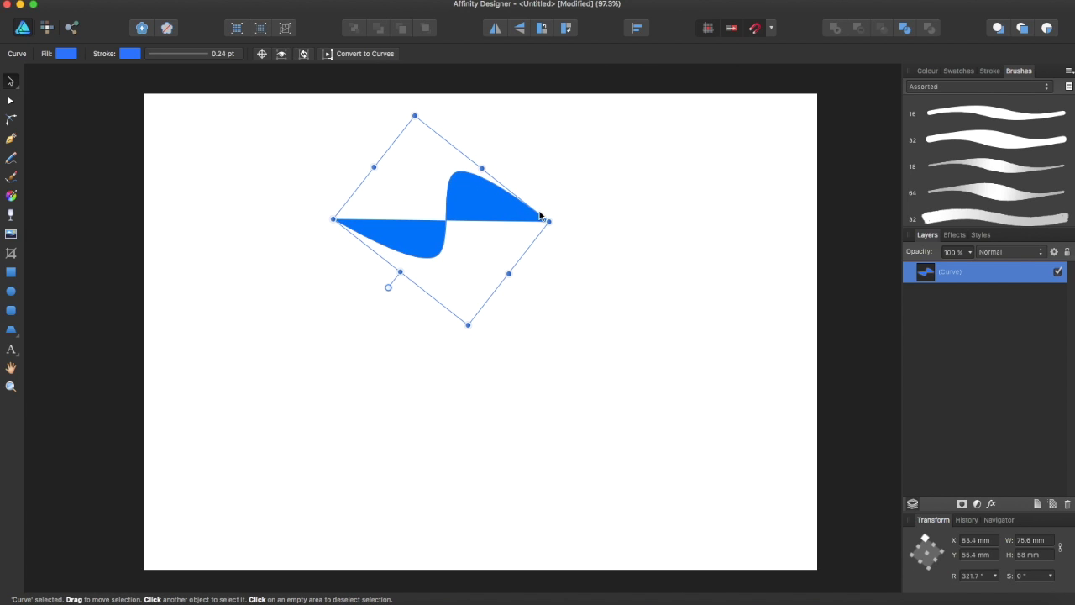
click(11, 141)
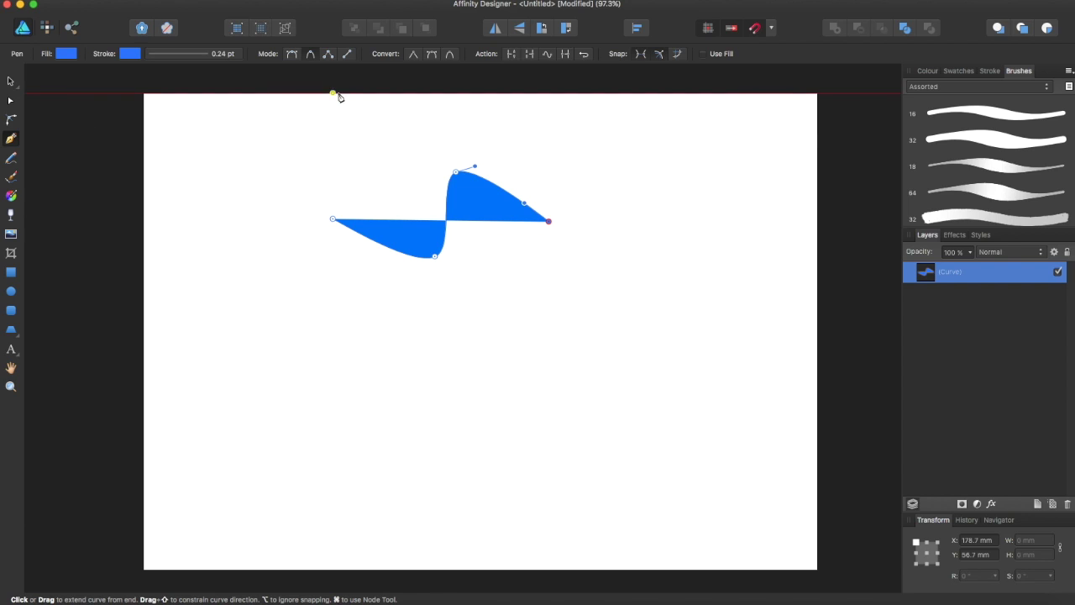